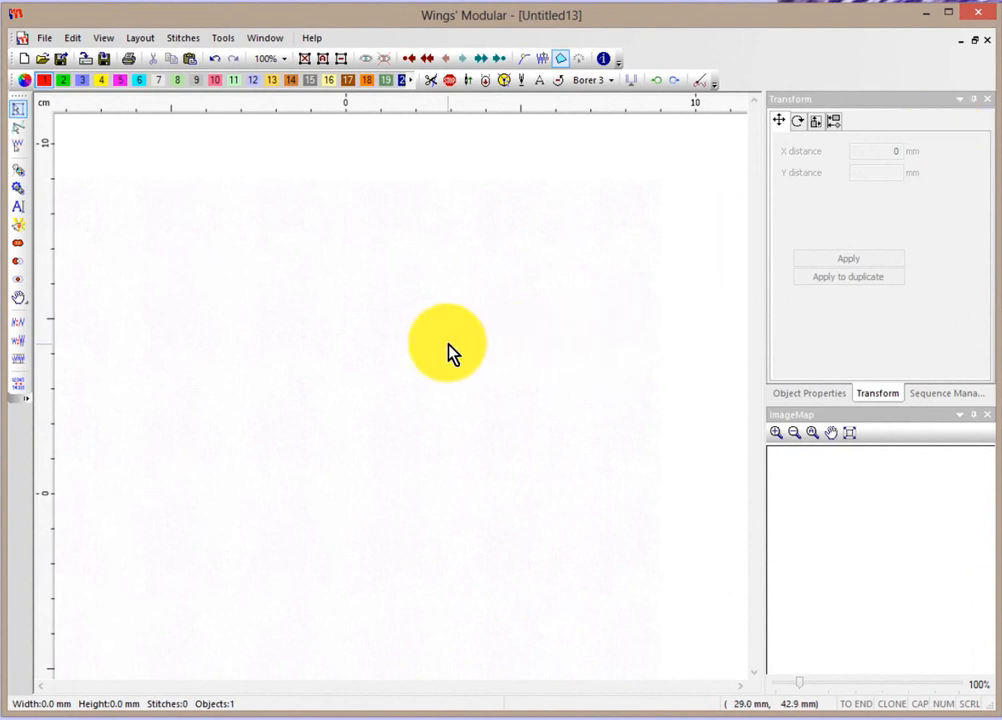
Set the stitch type to Step (F5) and draw the new object's stitch direction line at about 33°.
left_click(805, 394)
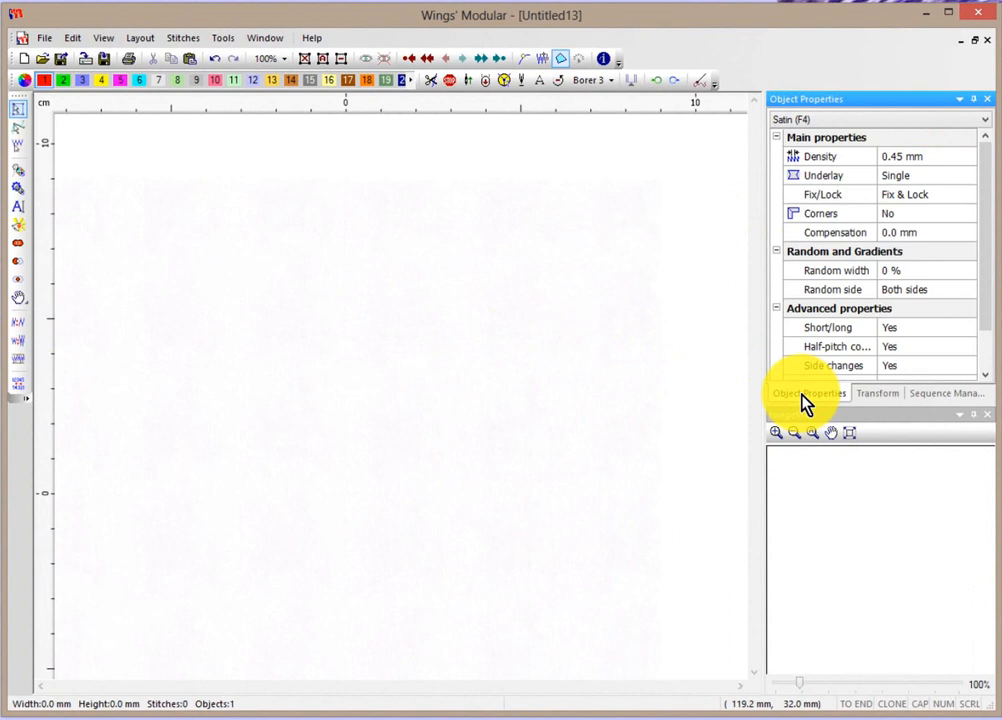
left_click(828, 122)
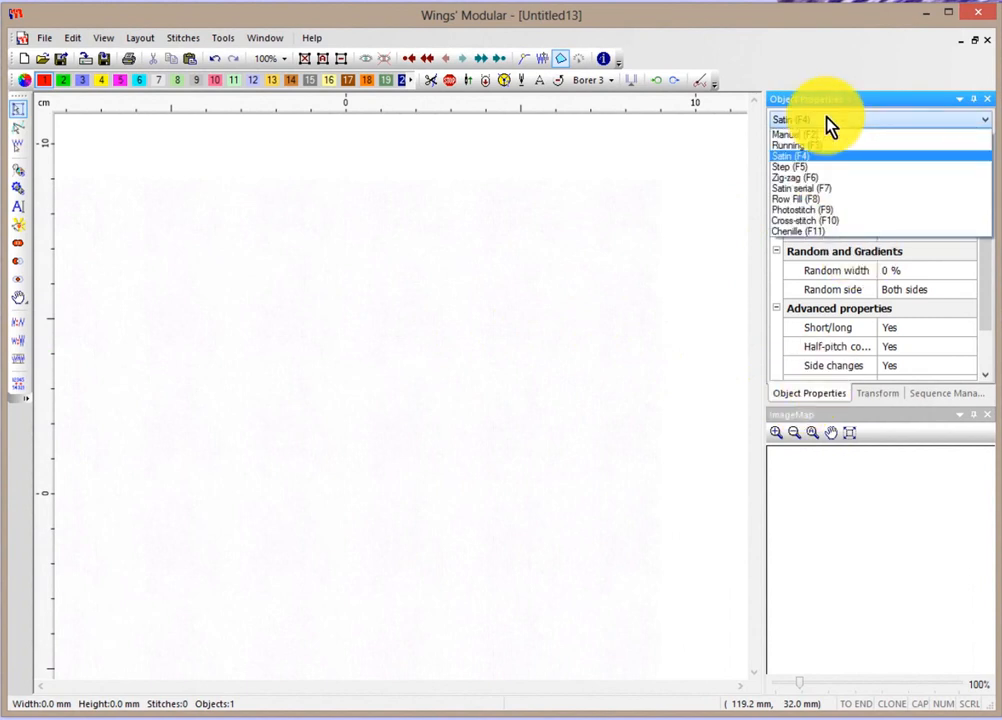
left_click(806, 167)
left_click(18, 170)
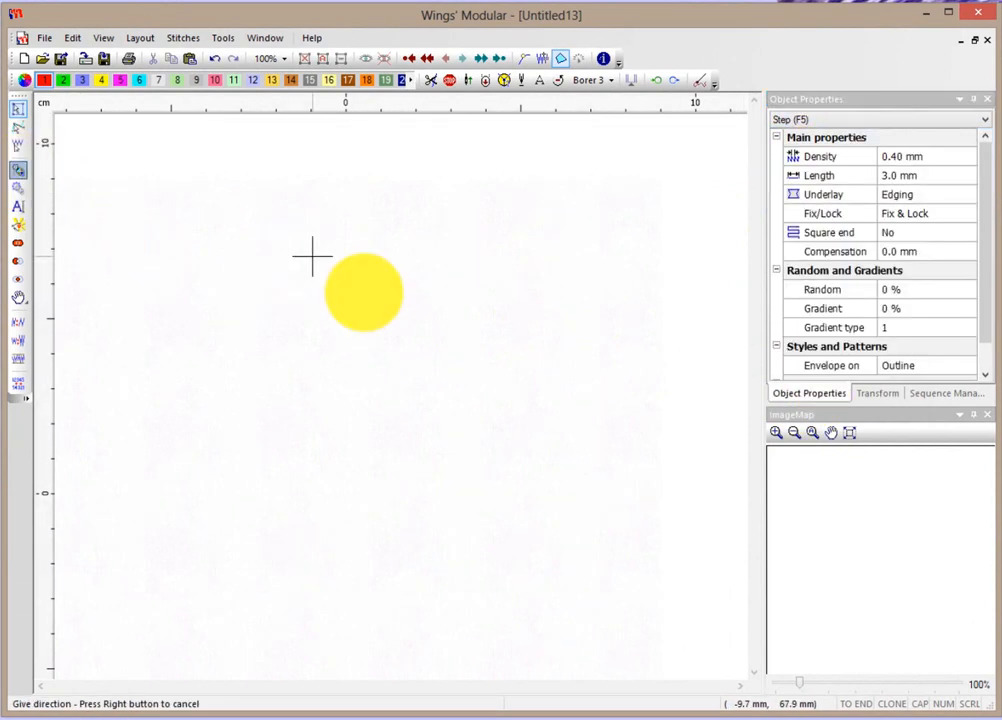
left_click(246, 336)
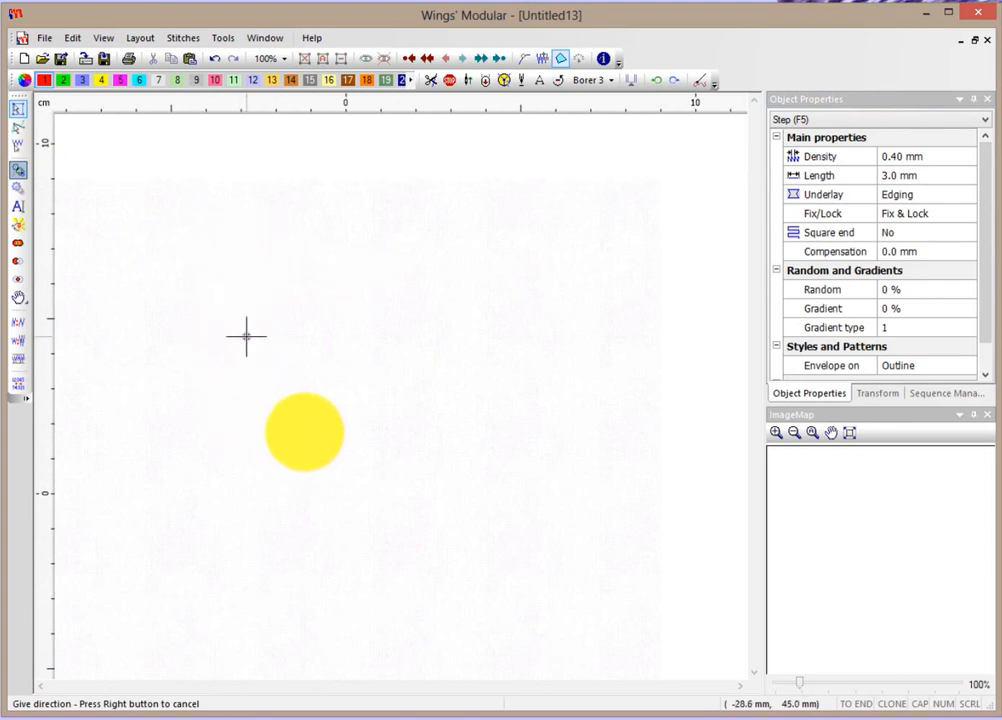
left_click(308, 297)
Digitize a closed wavy outline about 85 mm wide and 65 mm high with nine points, setting its exit and entry points near the upper edge.
left_click(291, 271)
left_click(368, 274)
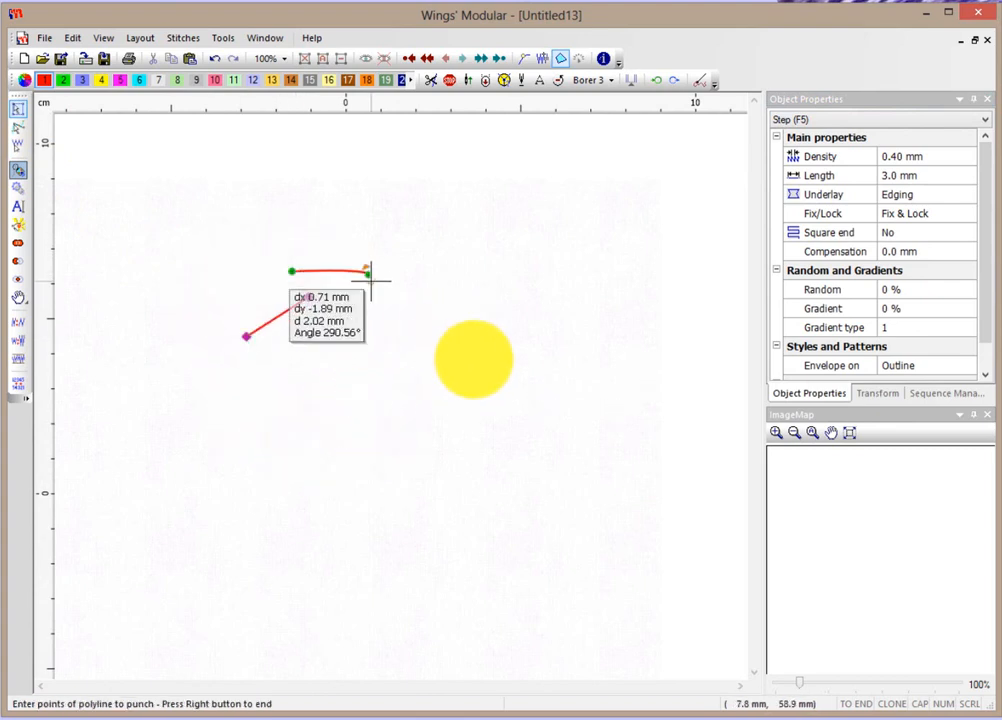
left_click(399, 369)
left_click(459, 353)
left_click(355, 490)
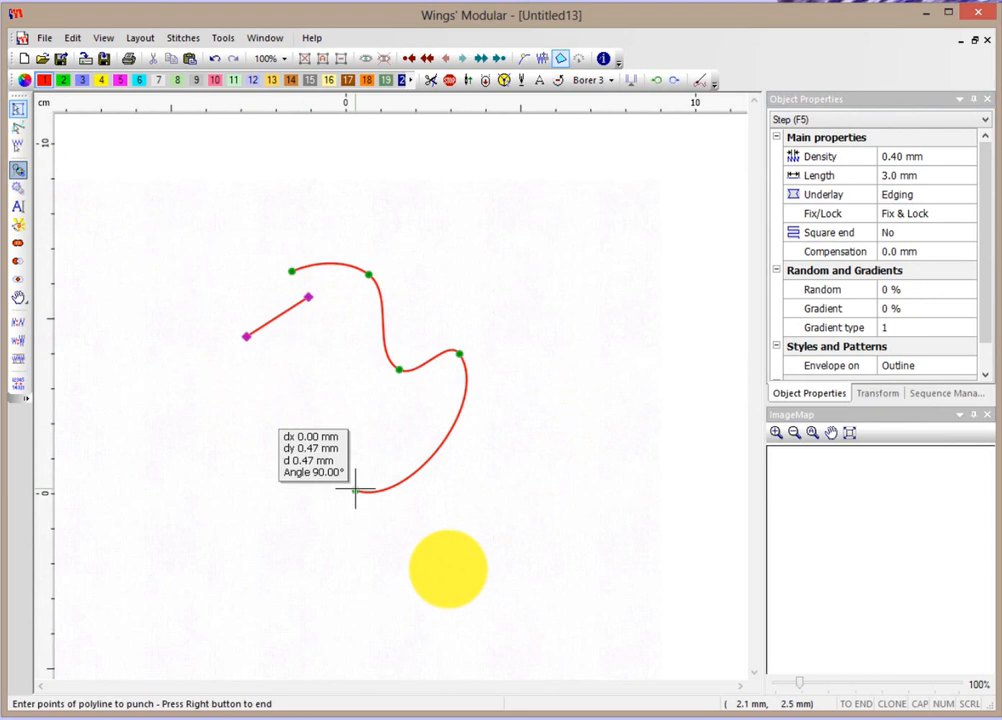
left_click(293, 413)
left_click(191, 439)
left_click(194, 303)
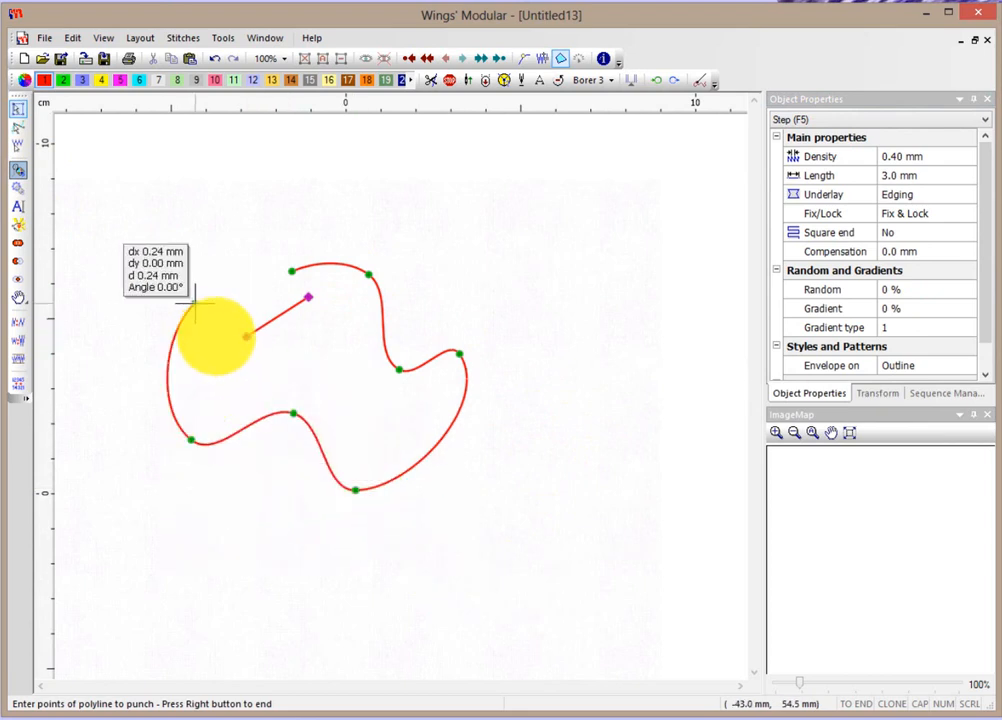
left_click(257, 294)
right_click(262, 289)
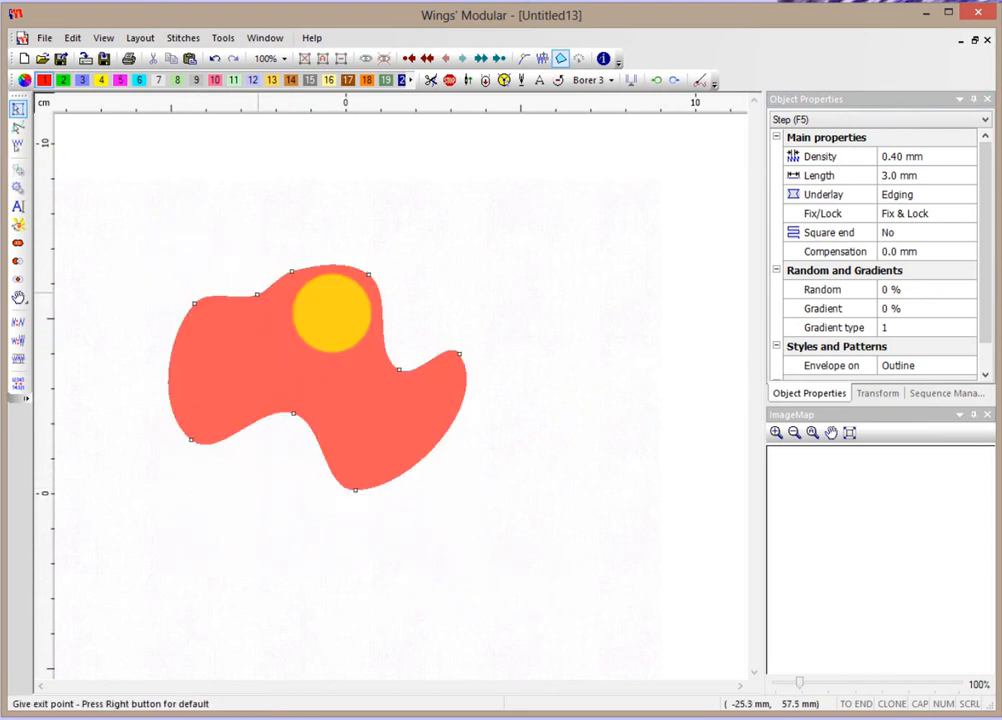
left_click(258, 294)
left_click(269, 293)
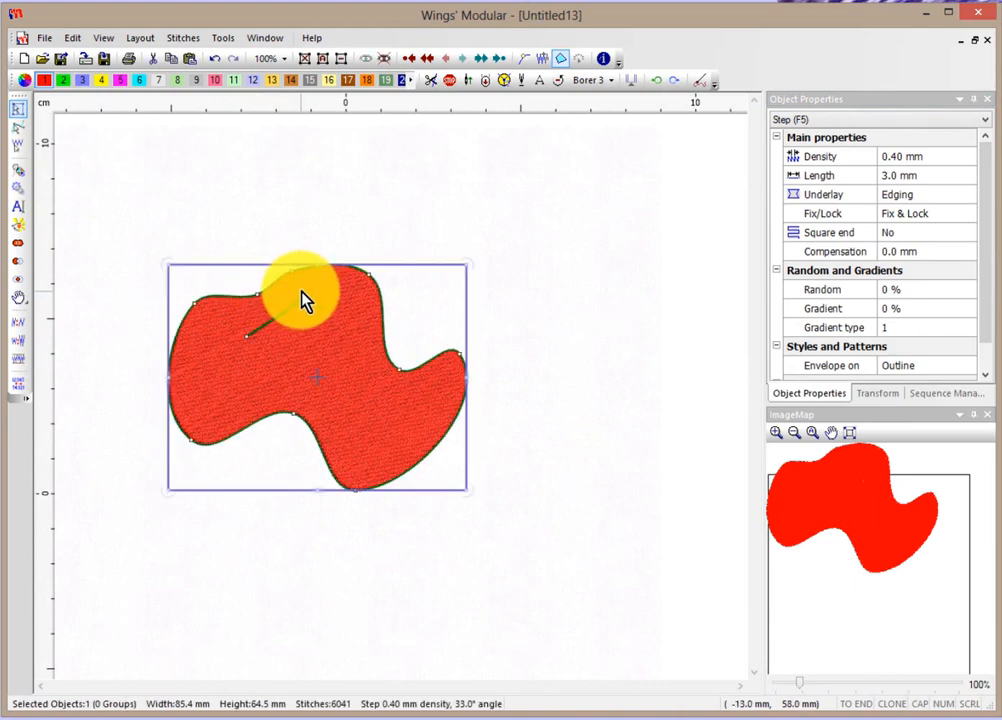
Turn on the option to add new objects as clones, and deselect the shape.
left_click(305, 298)
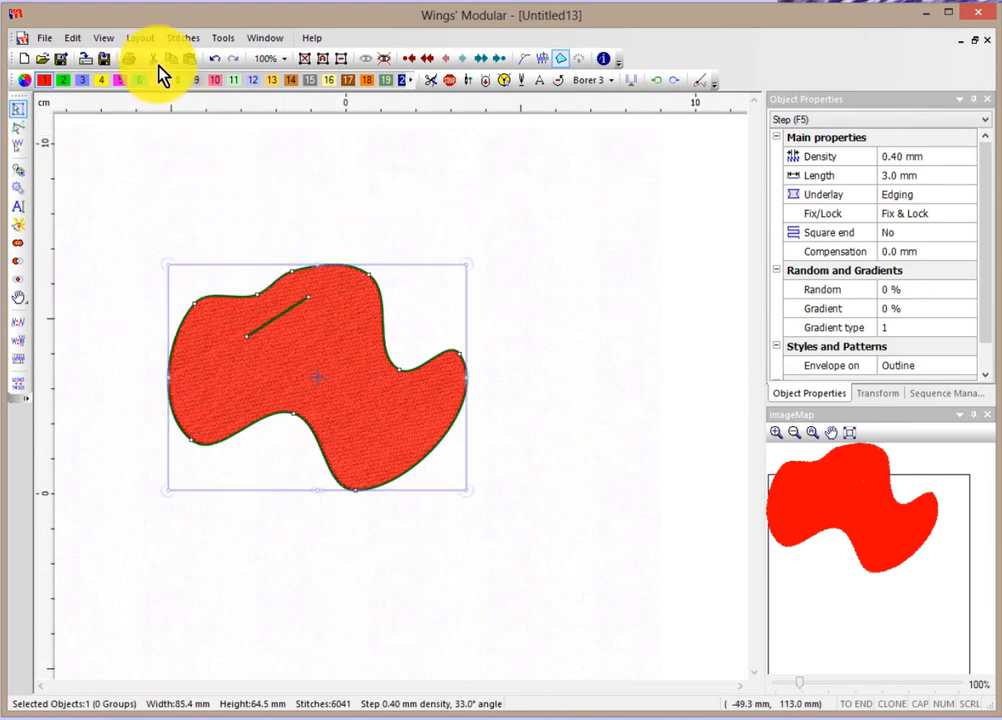
left_click(140, 38)
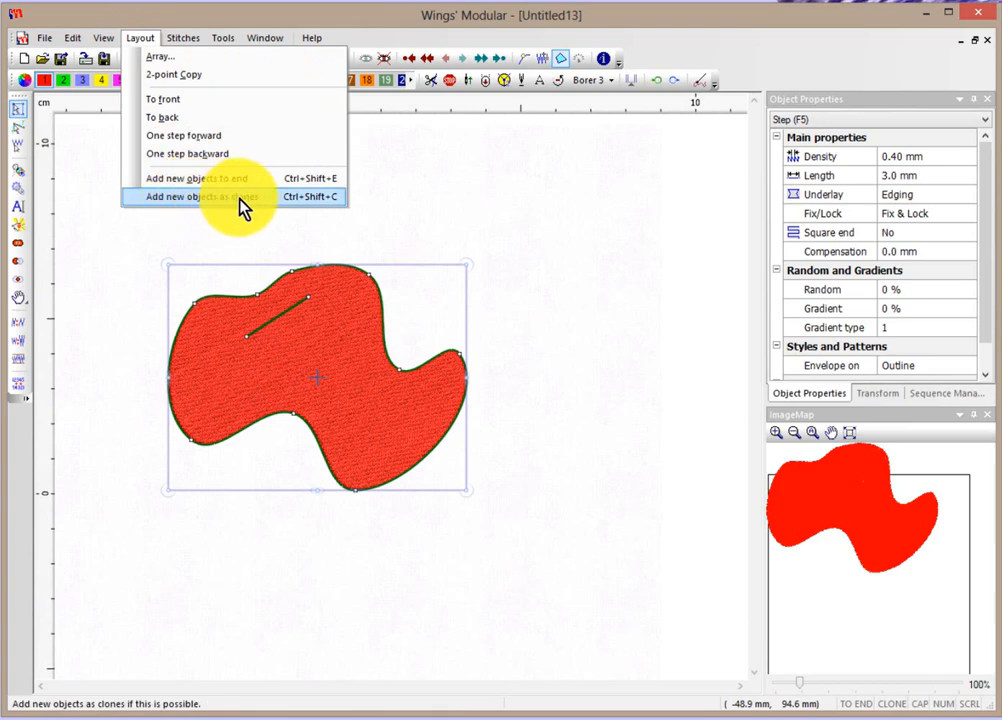
left_click(171, 198)
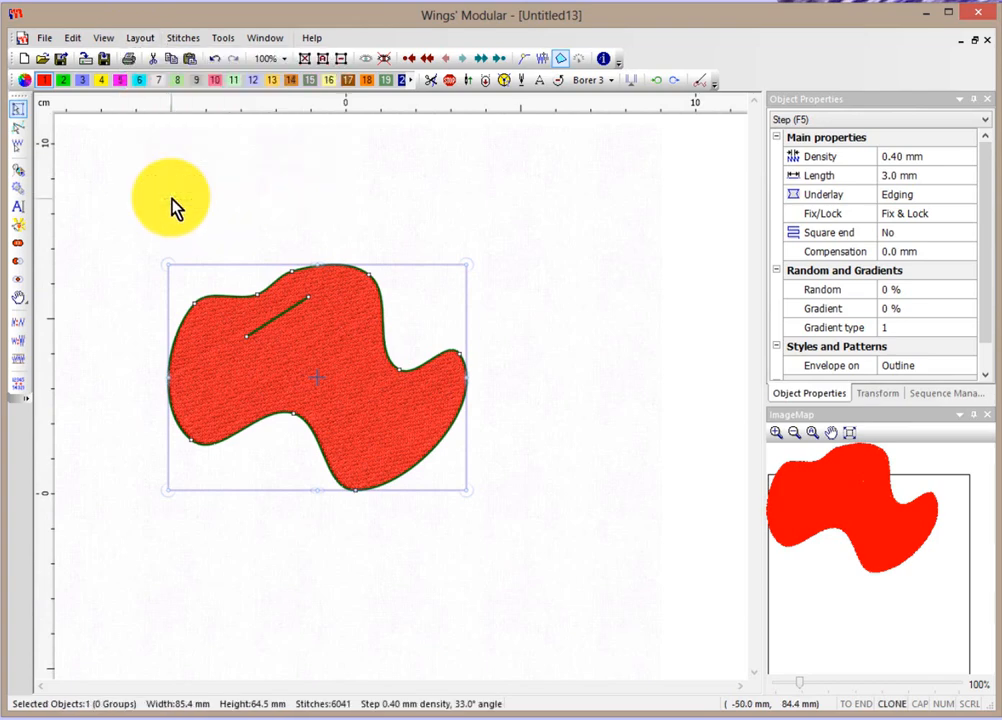
left_click(142, 42)
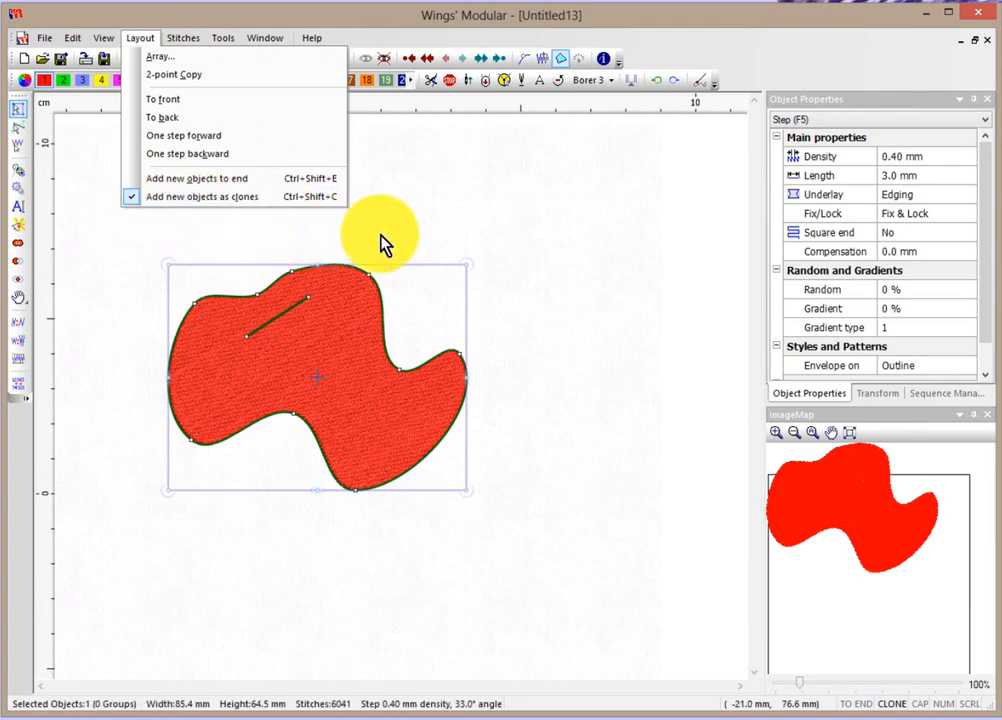
left_click(481, 220)
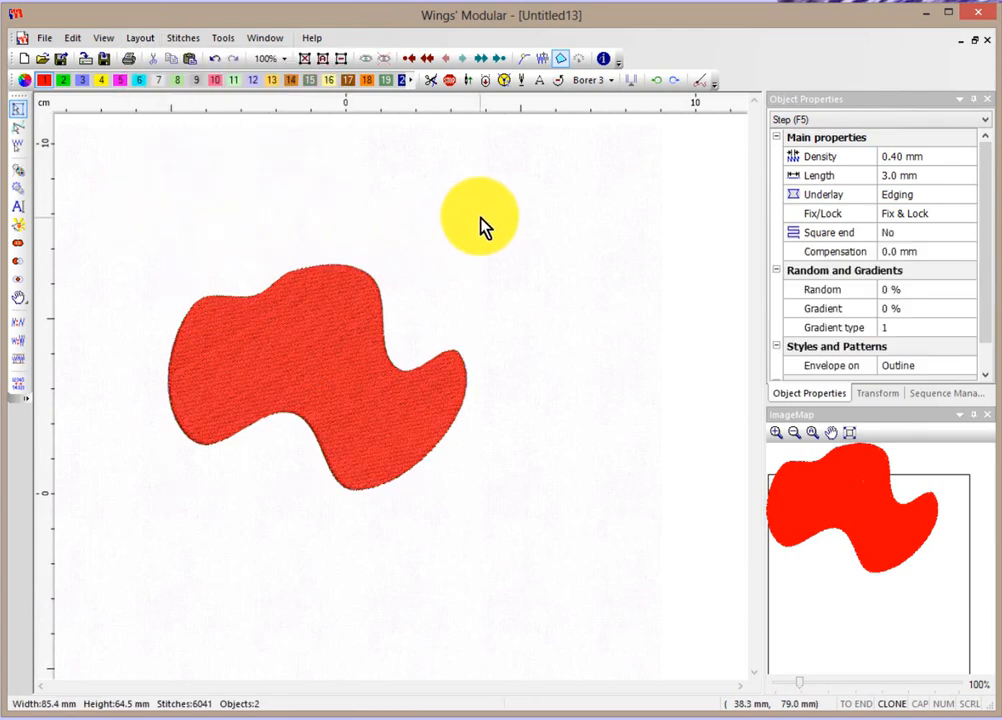
Clone the red shape with an offset of 100 mm in X and 25 mm in Y.
left_click(333, 340)
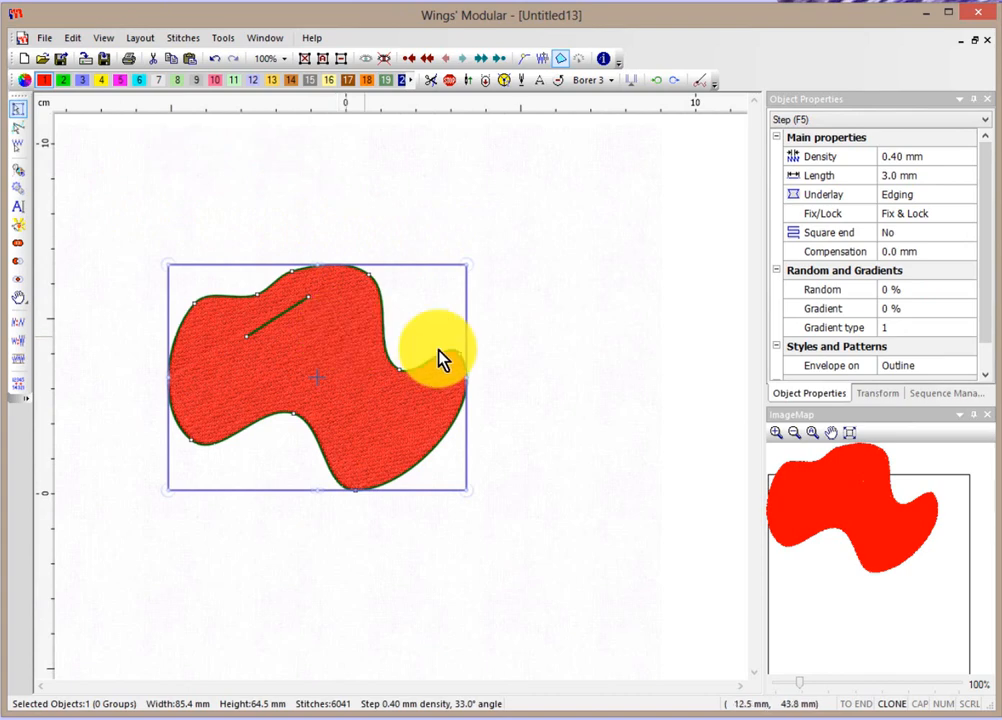
left_click(878, 394)
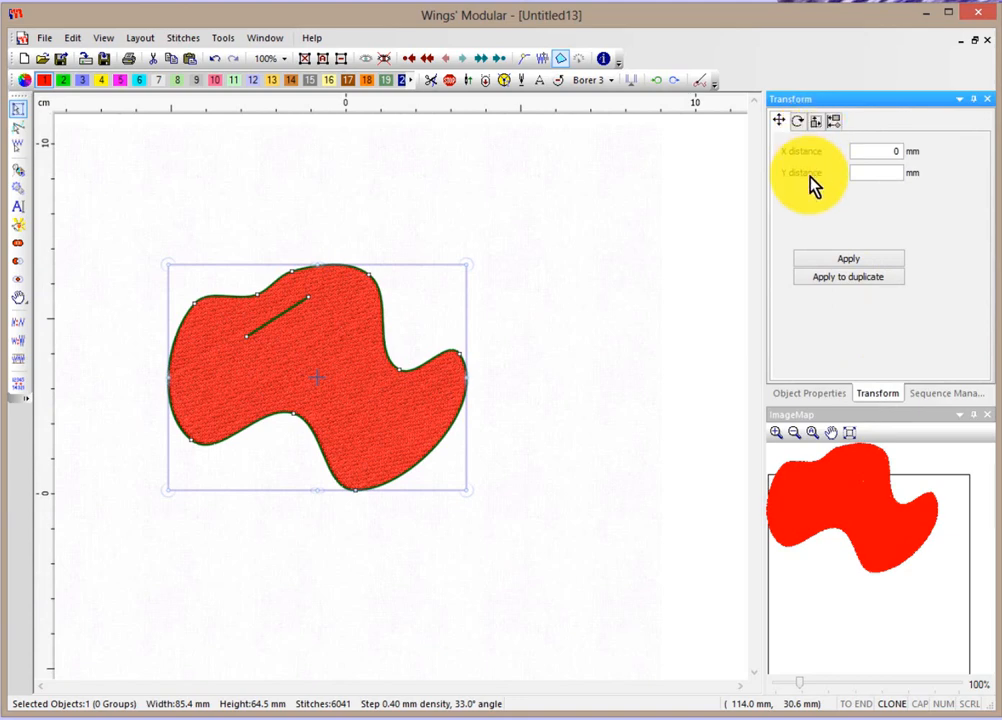
double_click(898, 151)
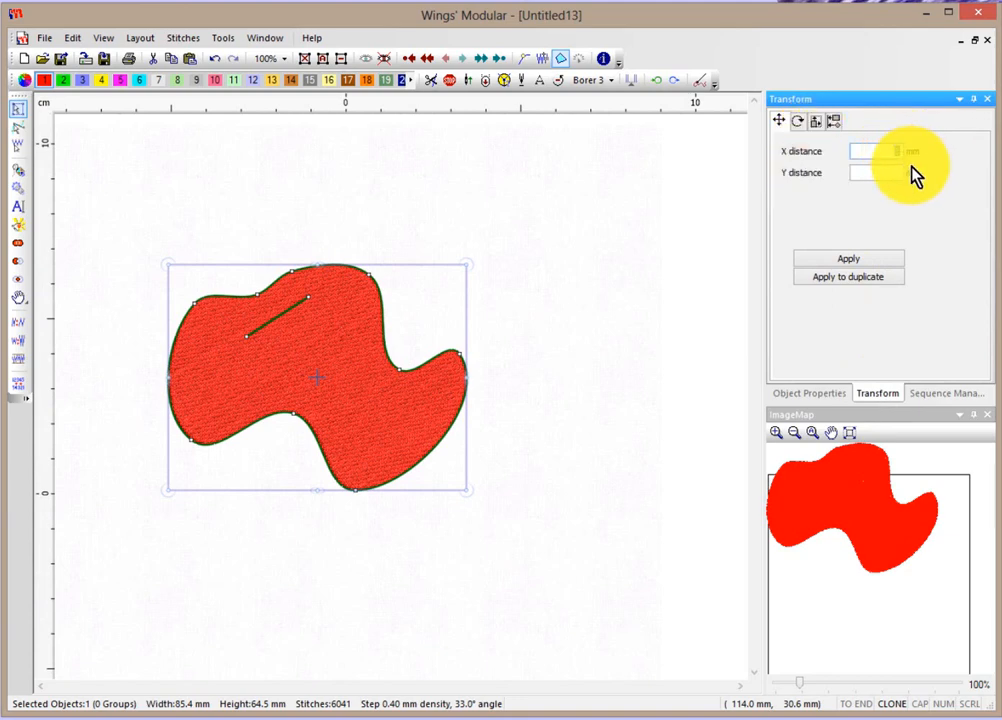
type("100")
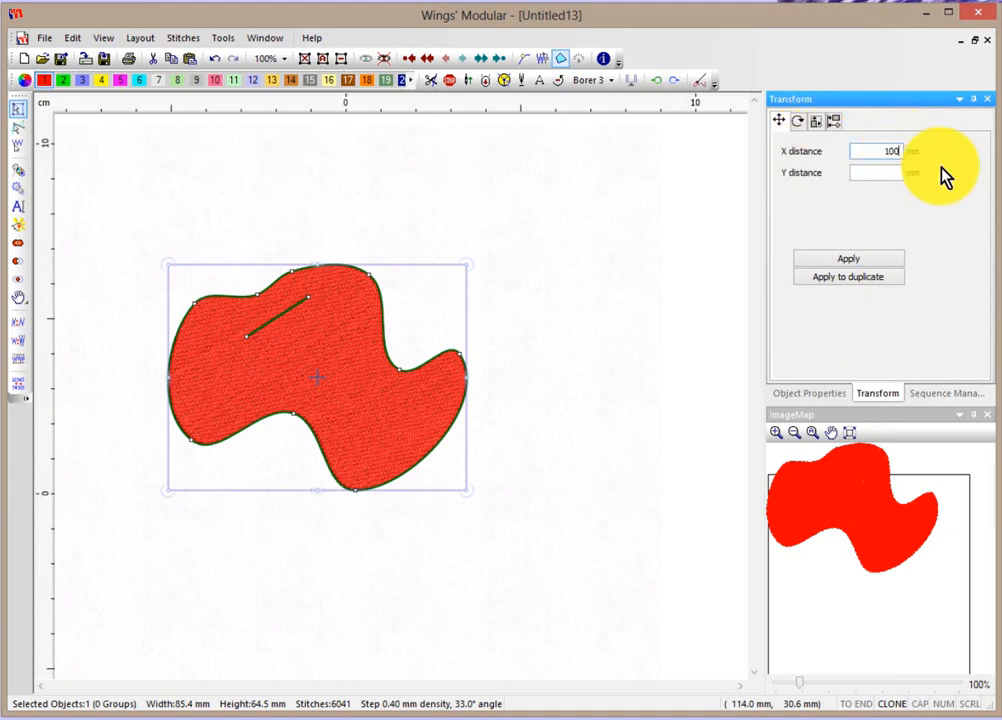
key("Tab")
type("25")
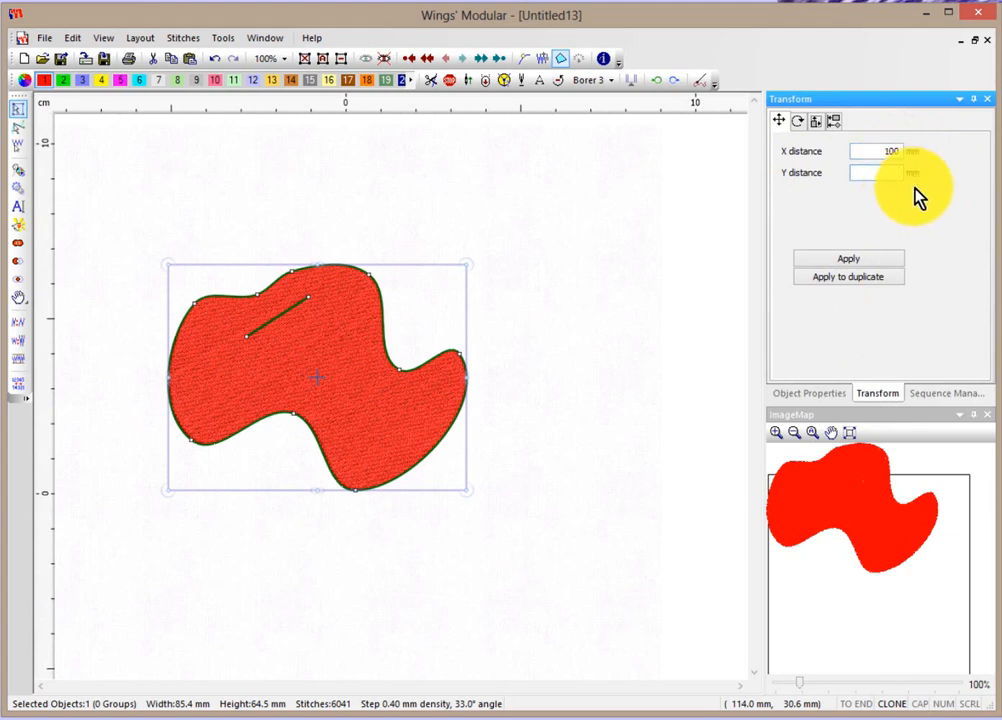
left_click(842, 278)
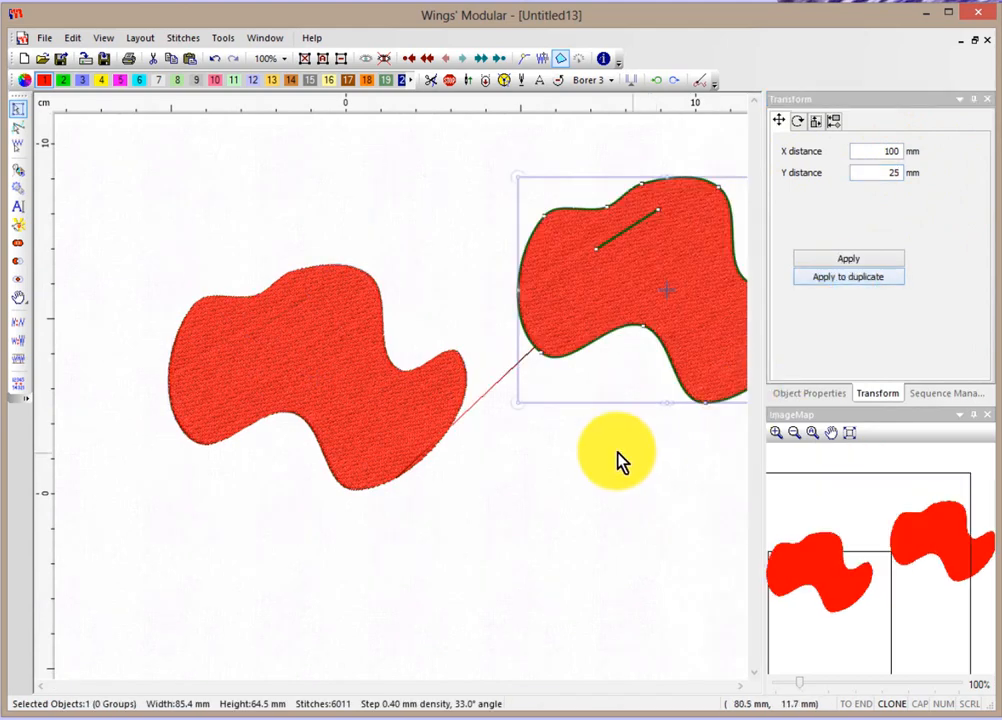
Clone the new copy with an offset of -100 mm in X and 25 mm in Y.
scroll(617, 460, "down", 1)
scroll(617, 460, "down", 1)
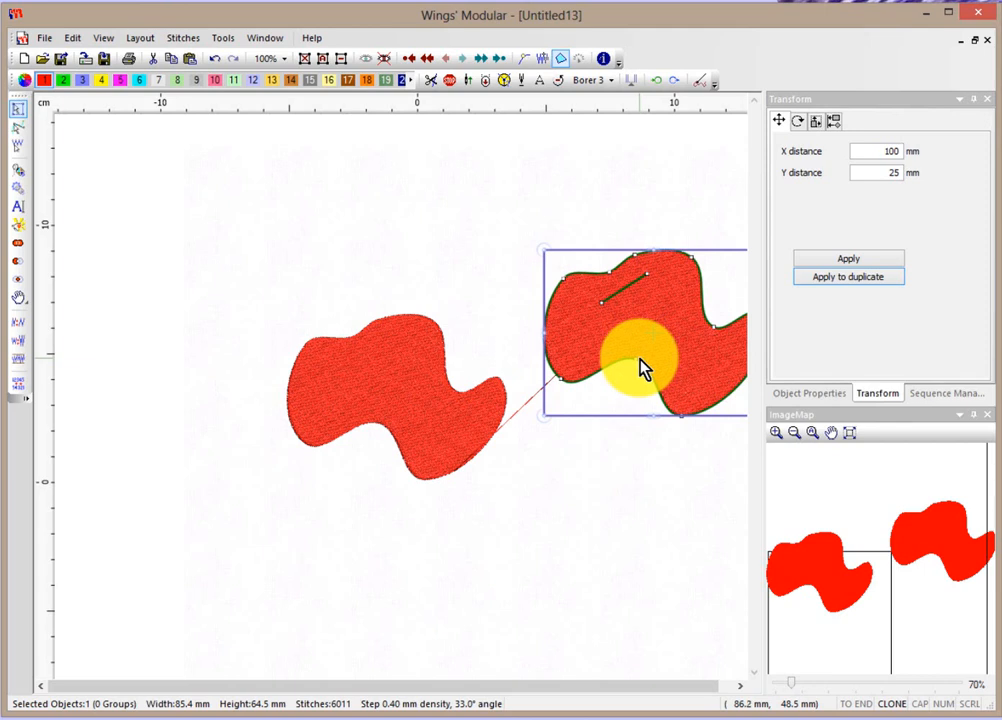
left_click(890, 153)
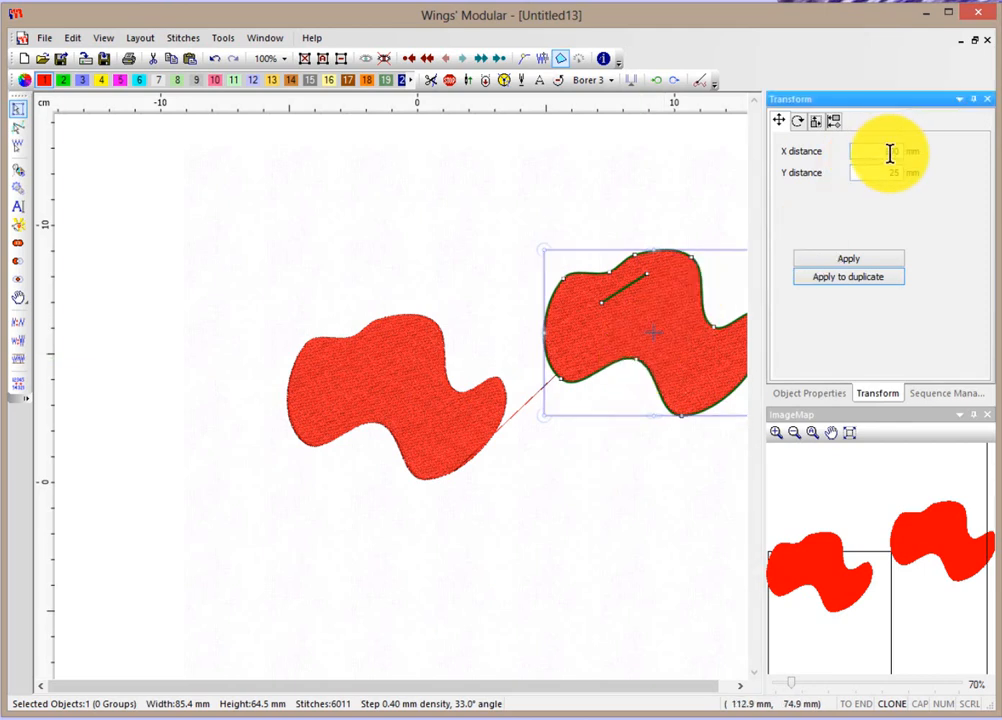
type("100")
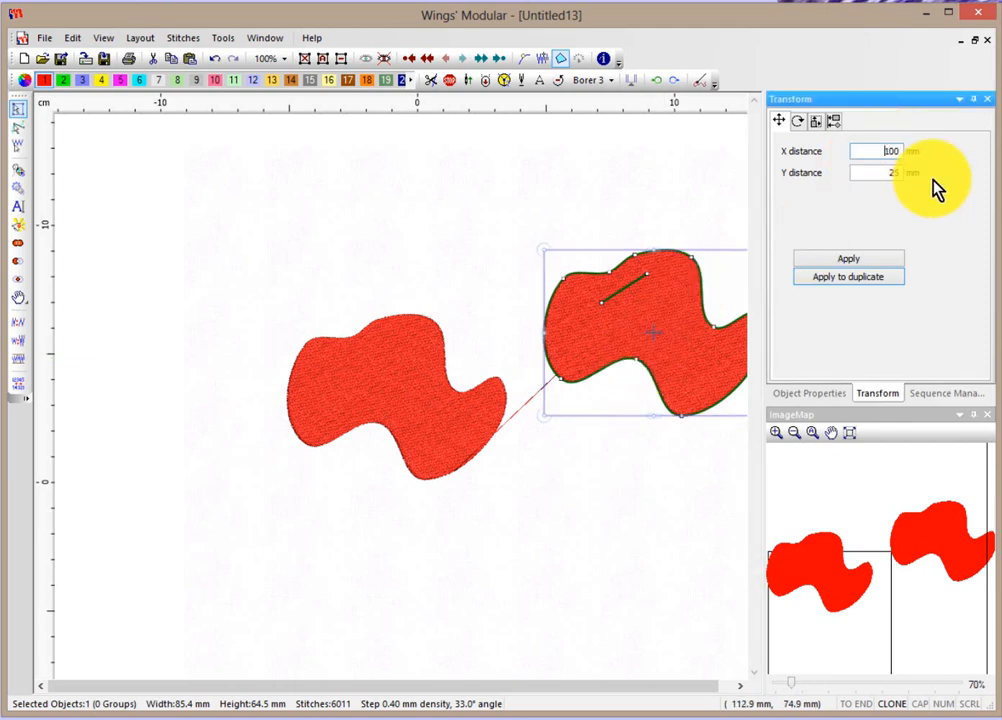
key("Home")
type("-")
key("Tab")
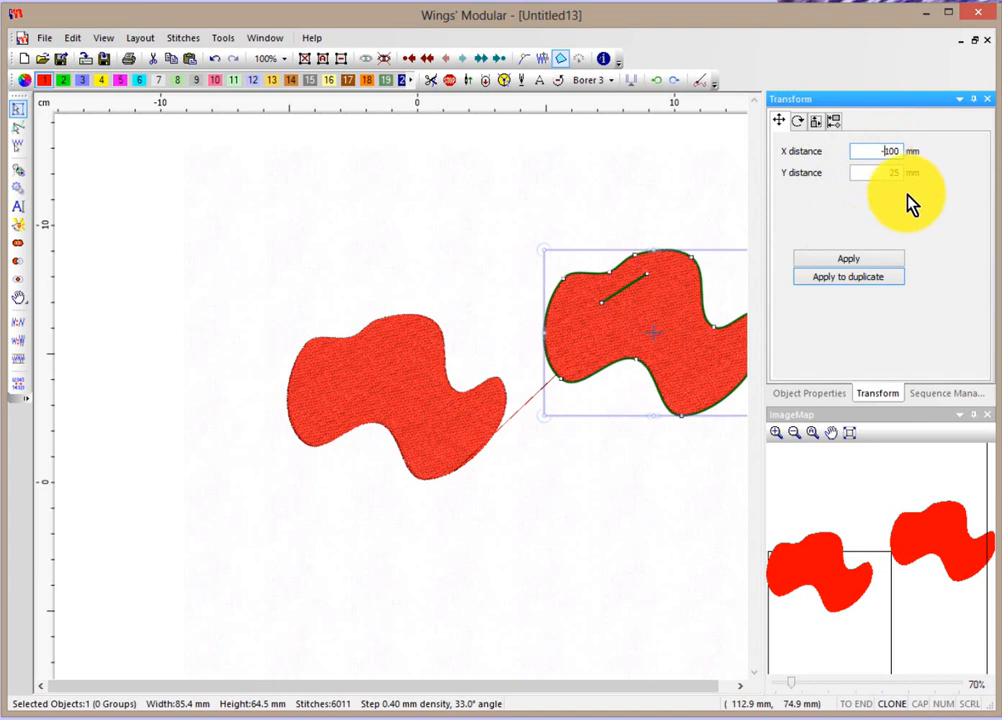
left_click(848, 278)
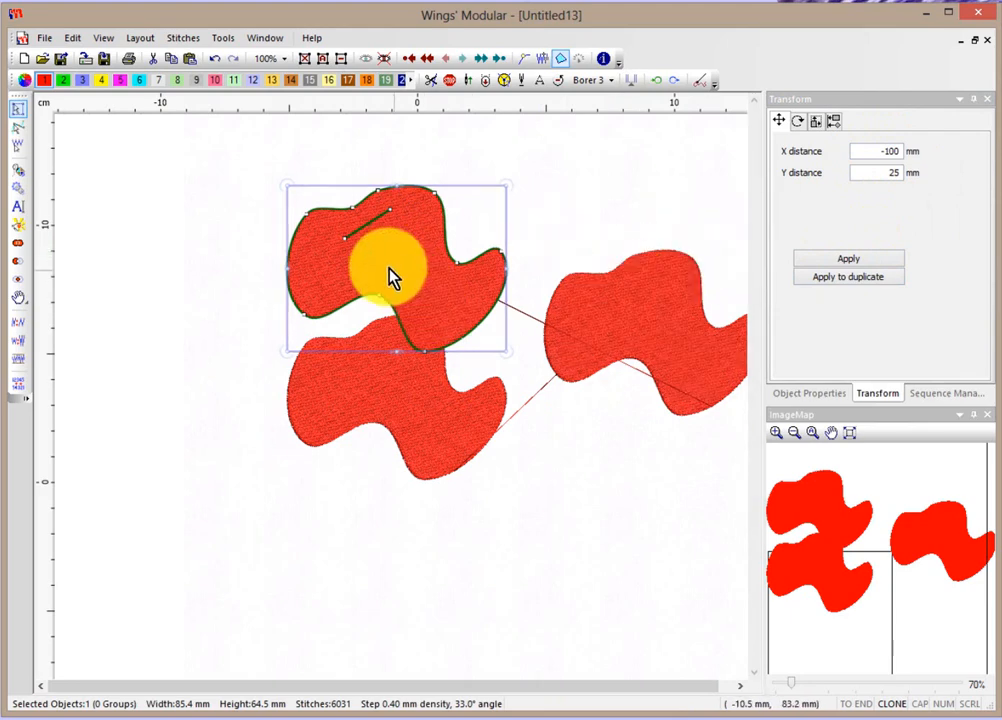
Move the newest clone off the original to the free area below and between the other two shapes.
left_click_drag(399, 218, 592, 480)
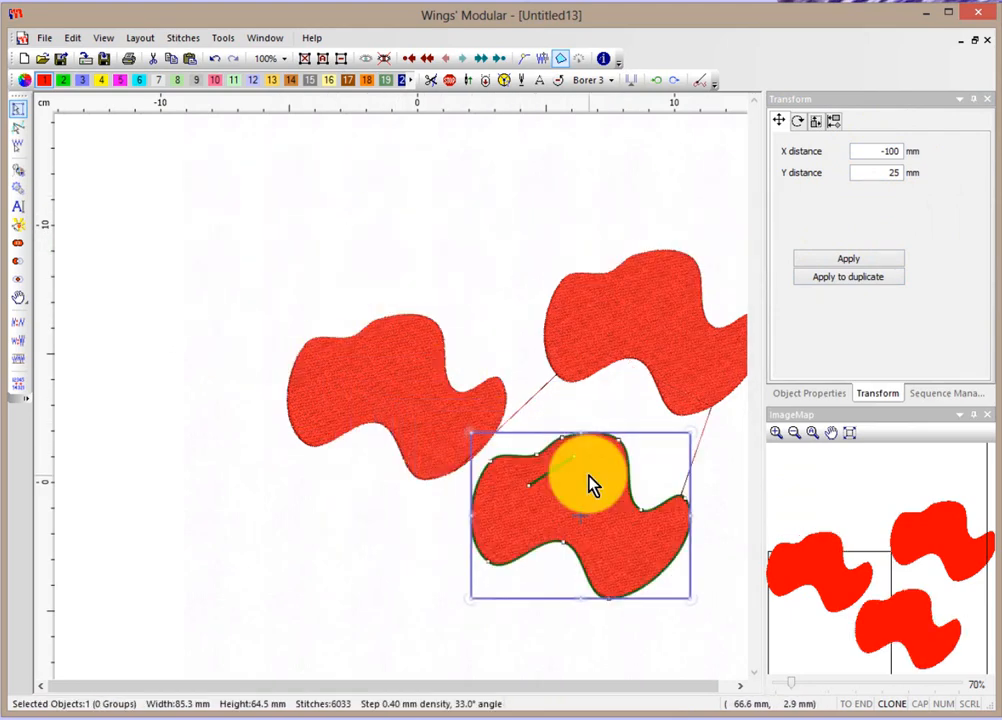
left_click(740, 686)
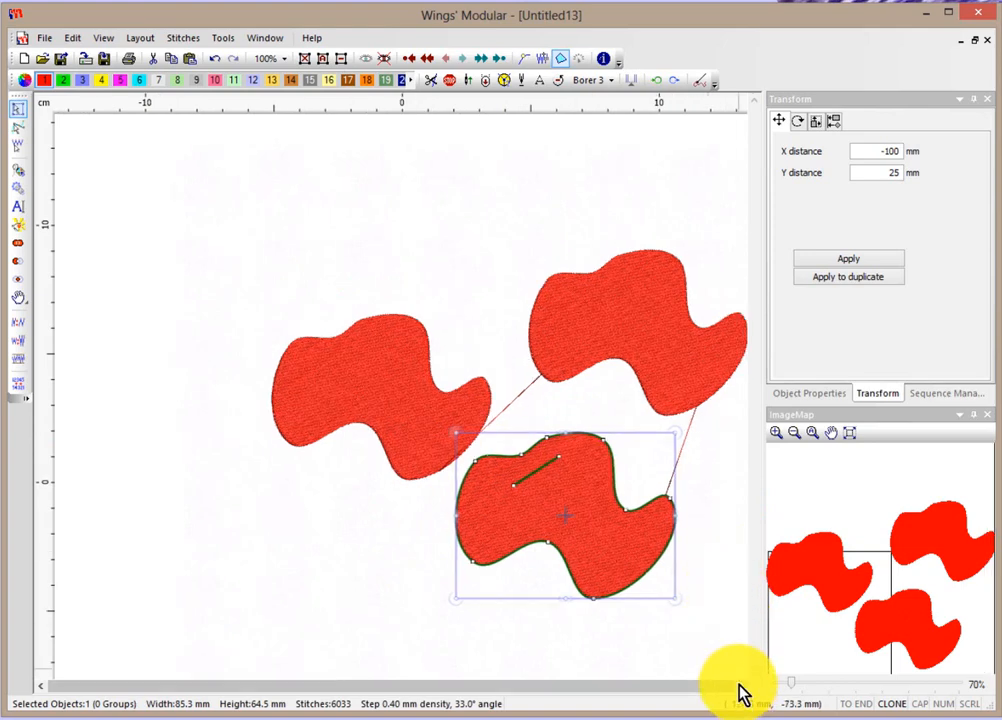
left_click(720, 488)
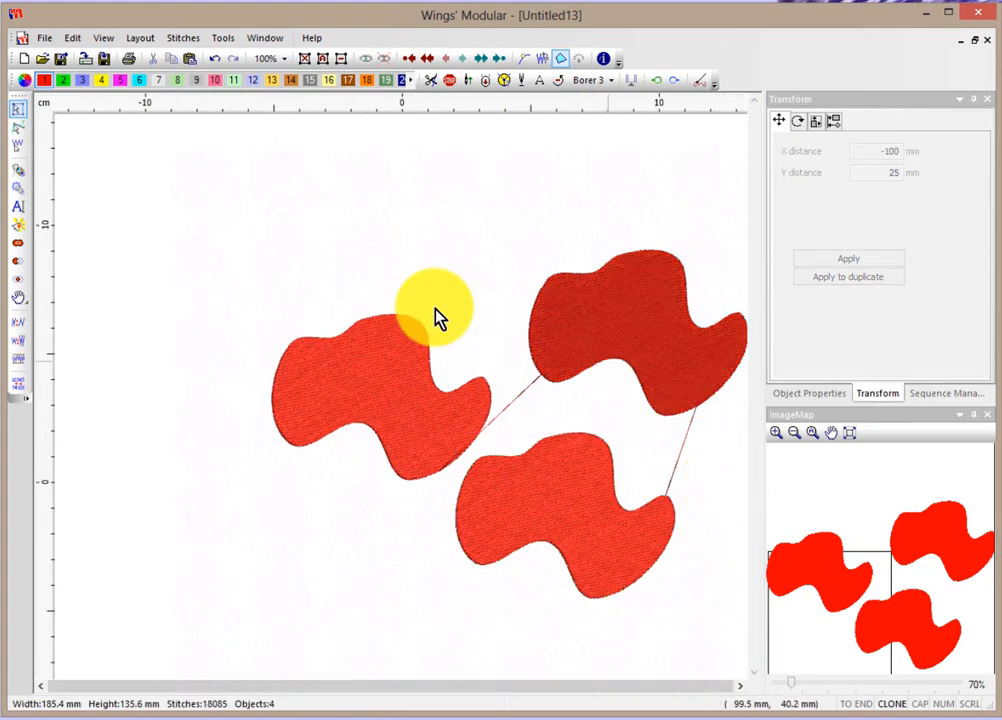
Edit the original shape's nodes, moving its upper-right node about 9 mm right and 12 mm up.
left_click(16, 129)
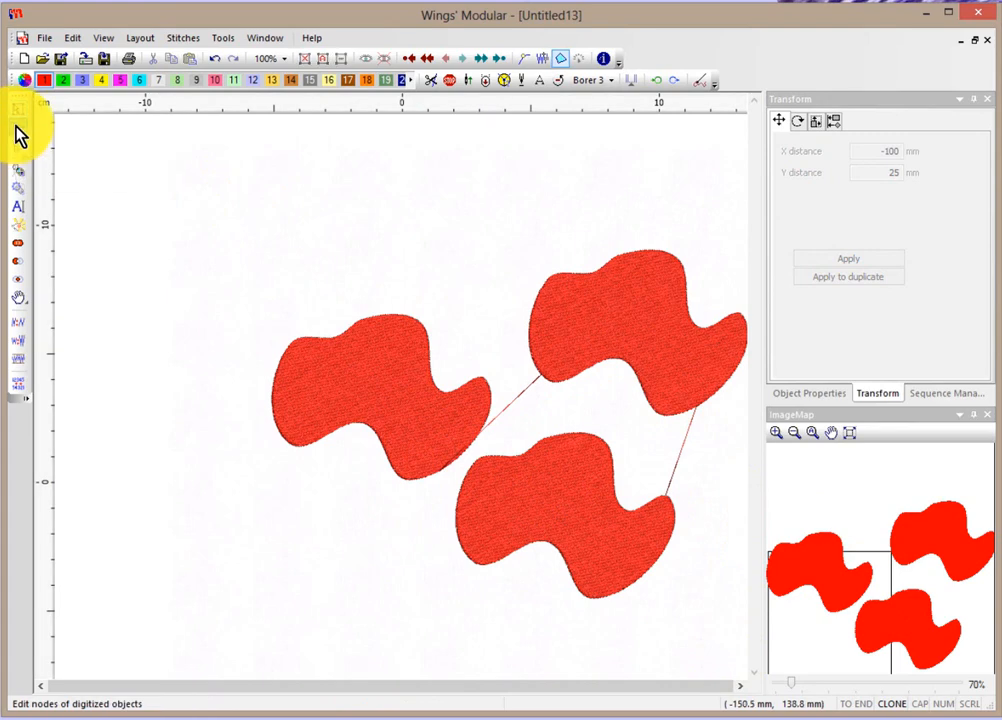
left_click(432, 369)
scroll(432, 367, "up", 1)
scroll(432, 369, "up", 1)
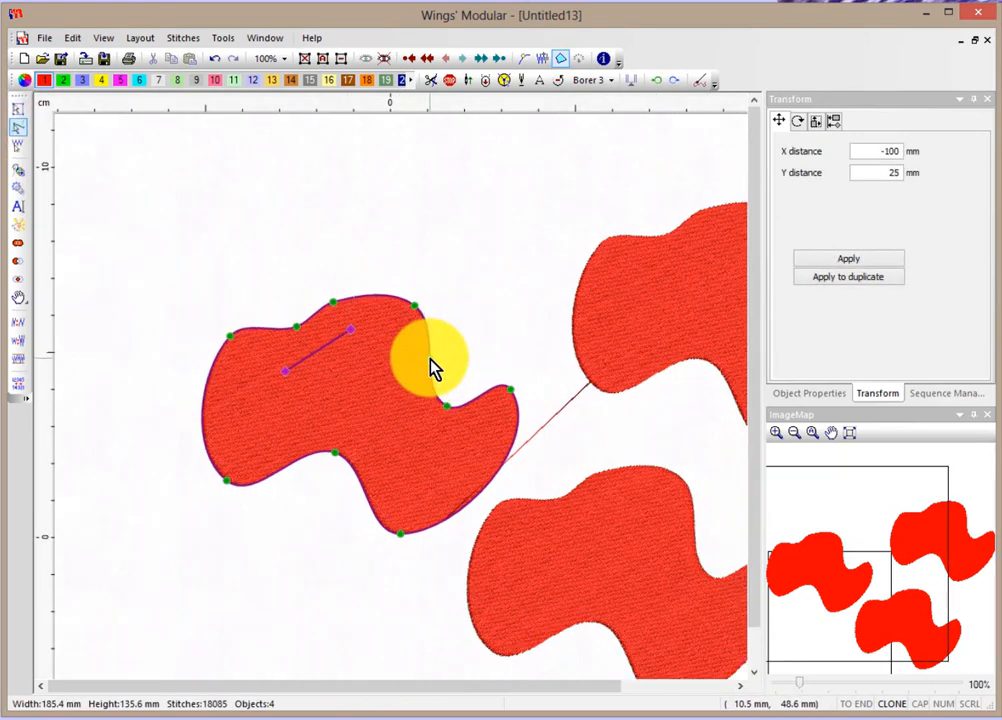
left_click_drag(418, 316, 450, 268)
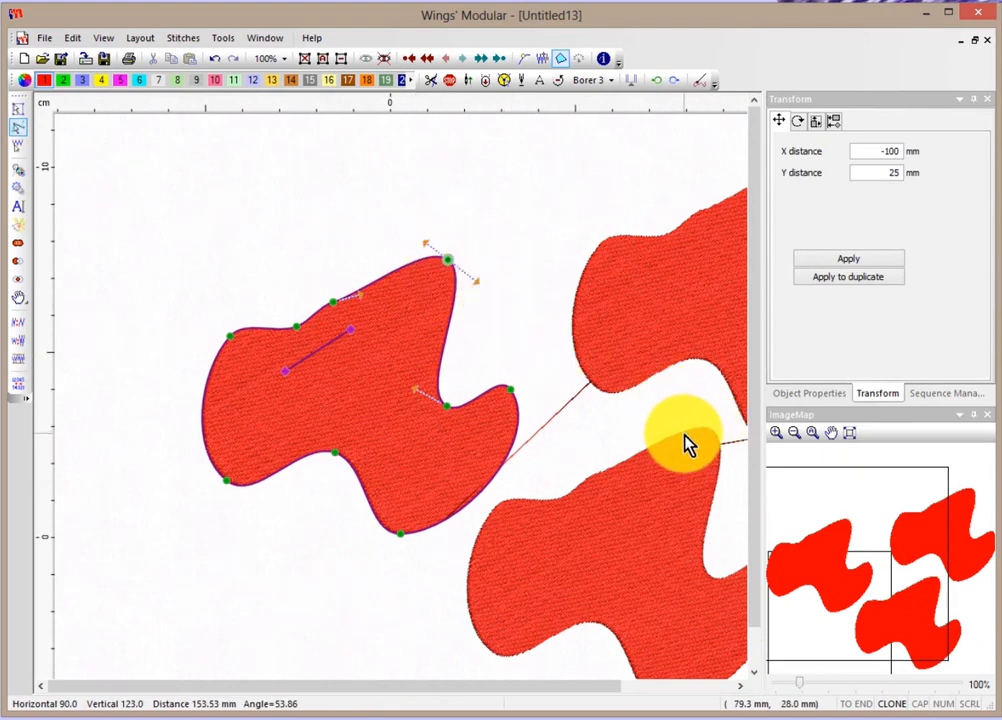
Move the node on the upper-right clone's top-left curve about 4 mm right and 11.5 mm up.
scroll(709, 454, "down", 2)
scroll(345, 393, "down", 2)
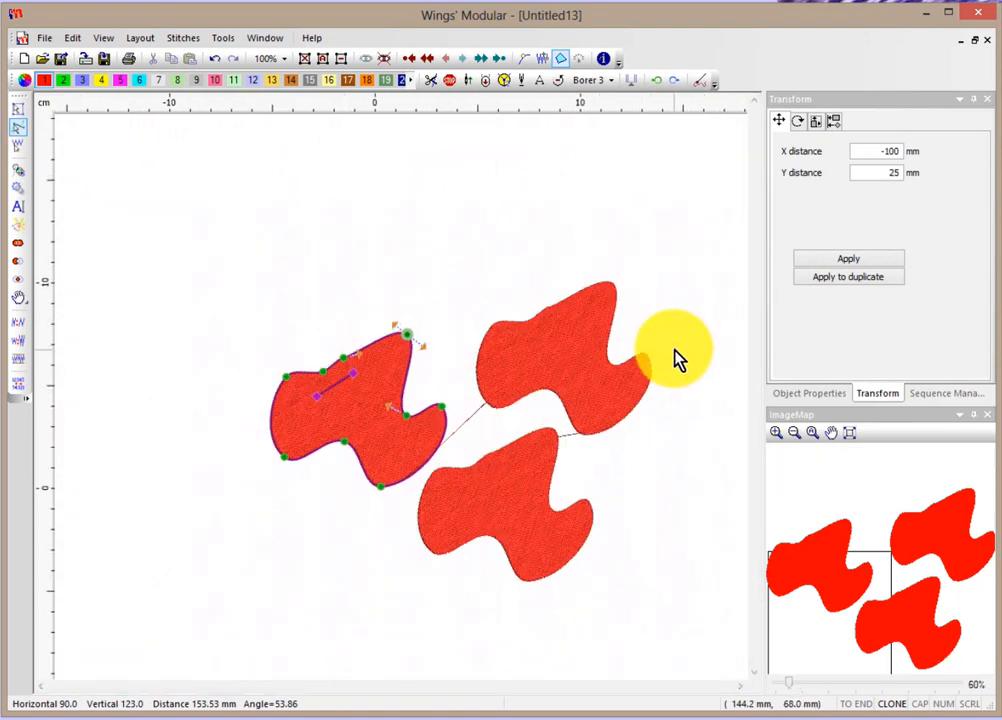
left_click(539, 324)
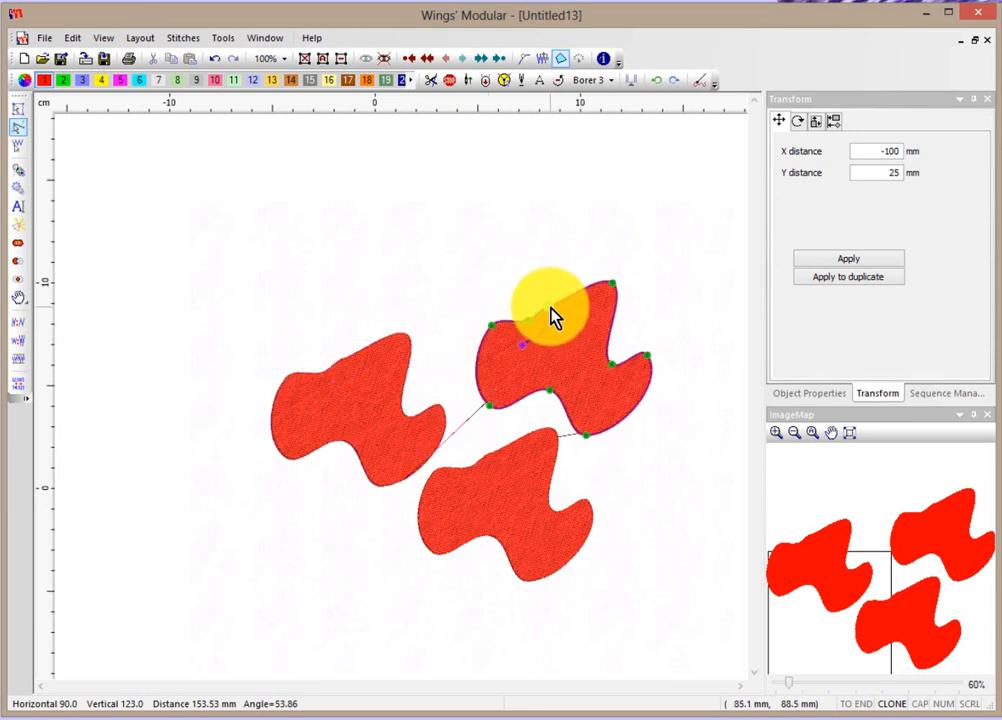
left_click_drag(552, 315, 560, 286)
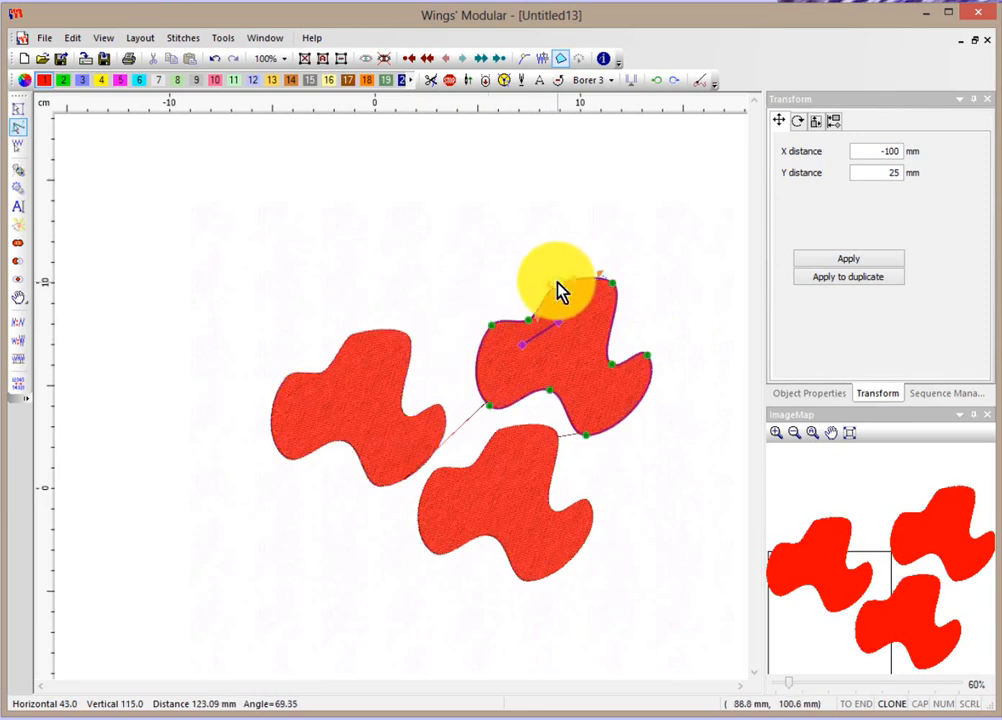
Reshape the lowest clone by moving the nodes of its upper-left outline, pulling its left edge inward and notching its top edge.
left_click(557, 459)
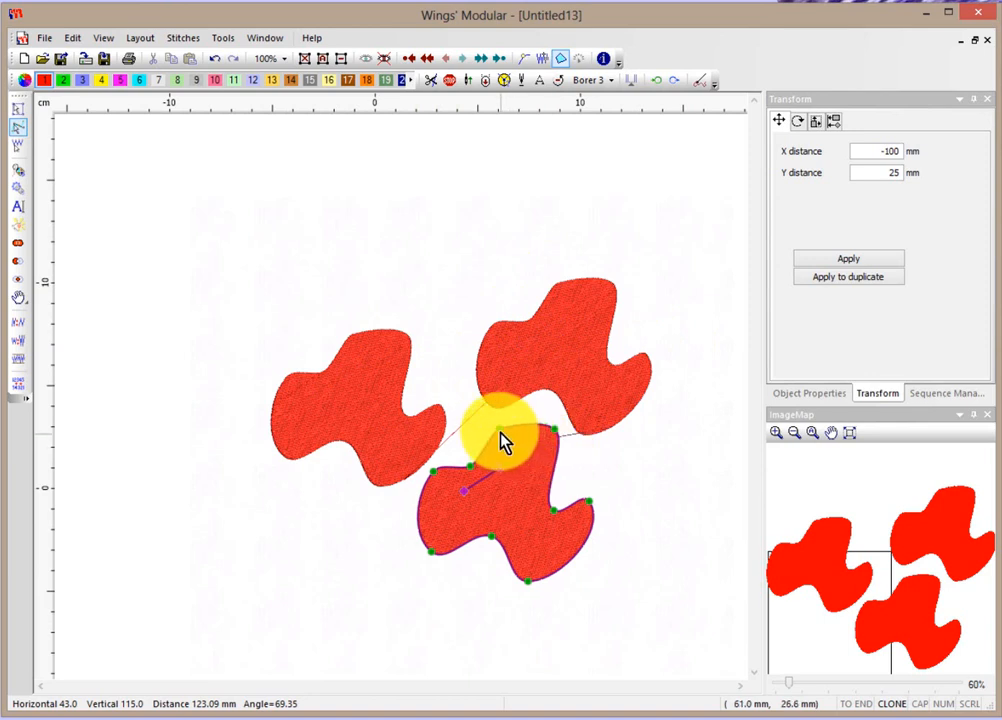
mouse_move(503, 439)
left_mouse_down()
mouse_move(527, 490)
mouse_move(503, 503)
mouse_move(494, 479)
mouse_move(472, 474)
mouse_move(471, 436)
left_mouse_up()
left_click_drag(437, 483, 455, 498)
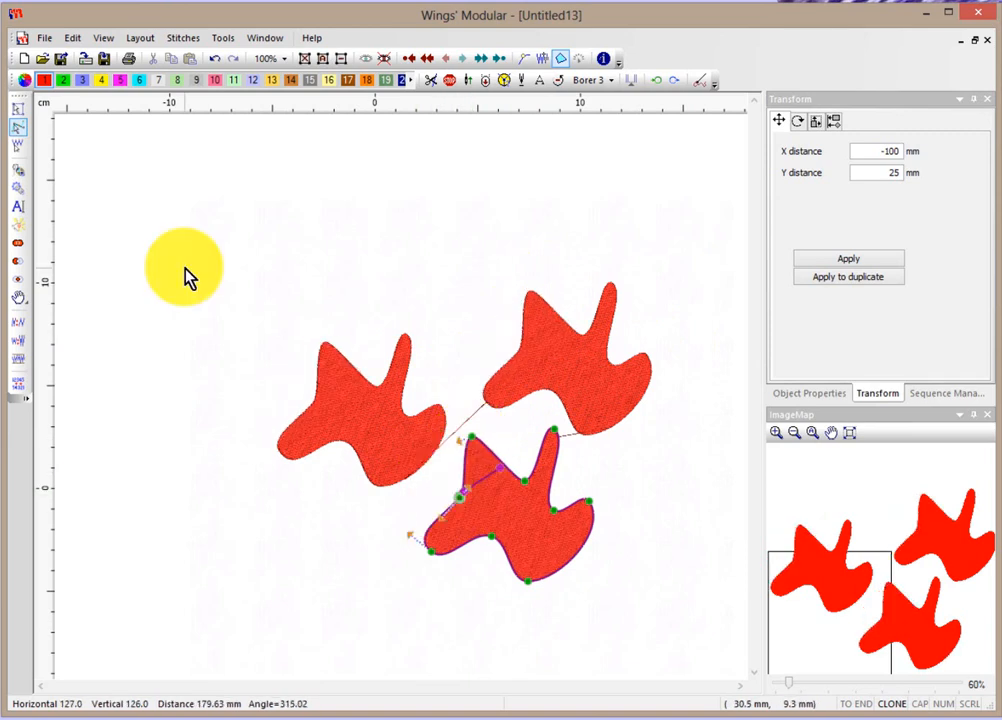
Select all three shapes together and delete them.
left_click(18, 108)
left_click(230, 220)
left_click_drag(265, 240, 677, 607)
key("Delete")
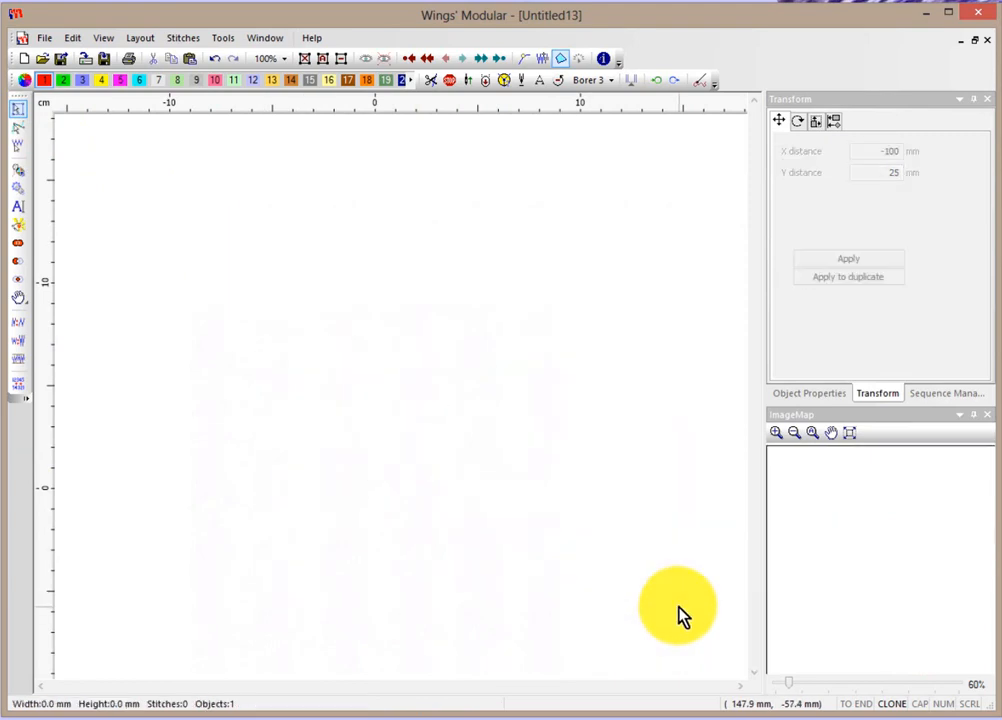
Set the stitch type for new objects to Satin.
left_click(812, 394)
left_click(816, 121)
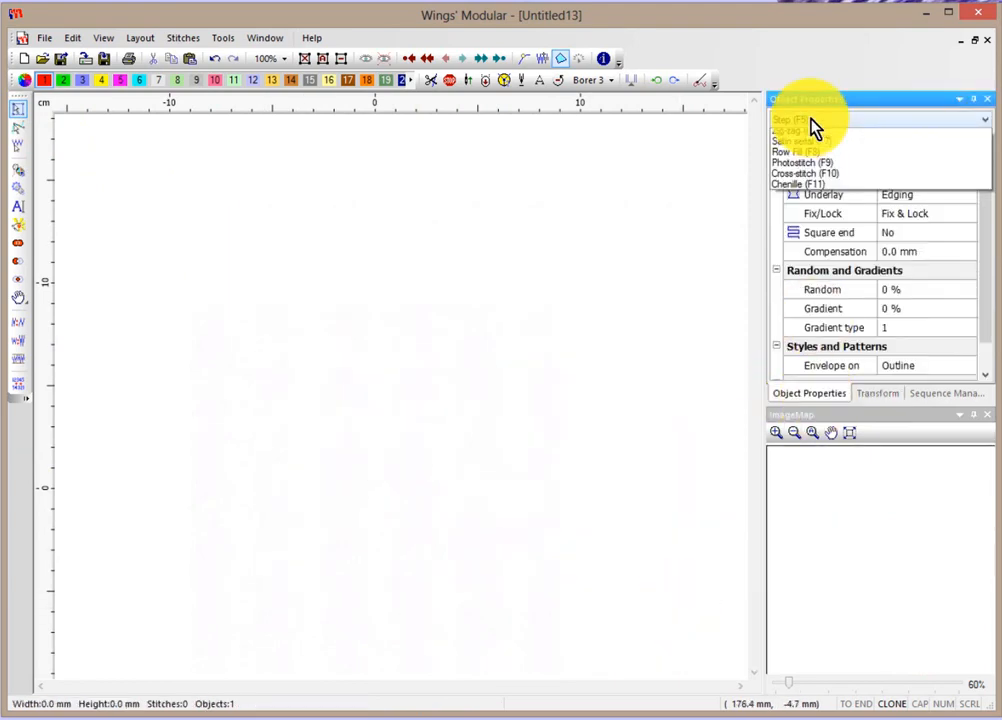
left_click(799, 164)
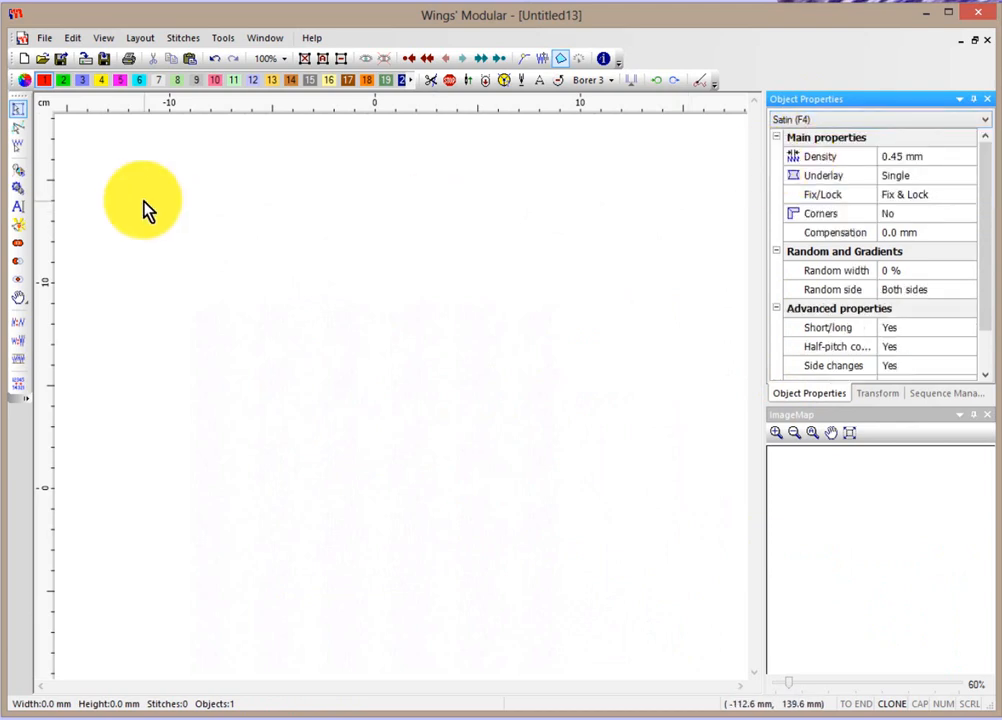
Insert a narrow upright ellipse of about 12.5 by 46.6 mm in the middle of the design area.
left_click(18, 188)
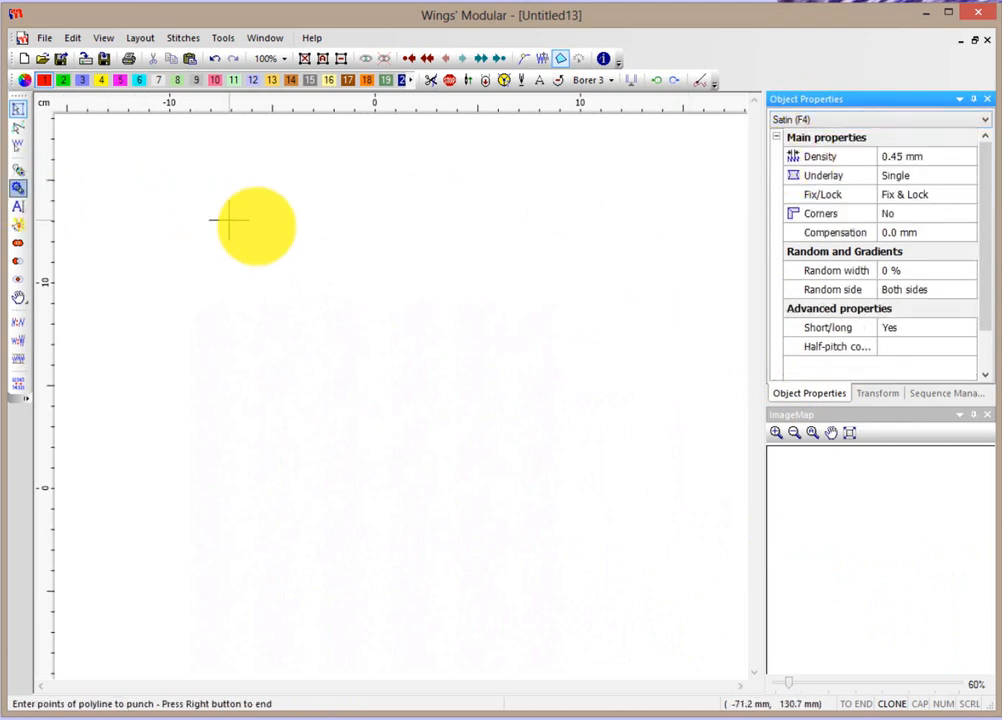
left_click(440, 316)
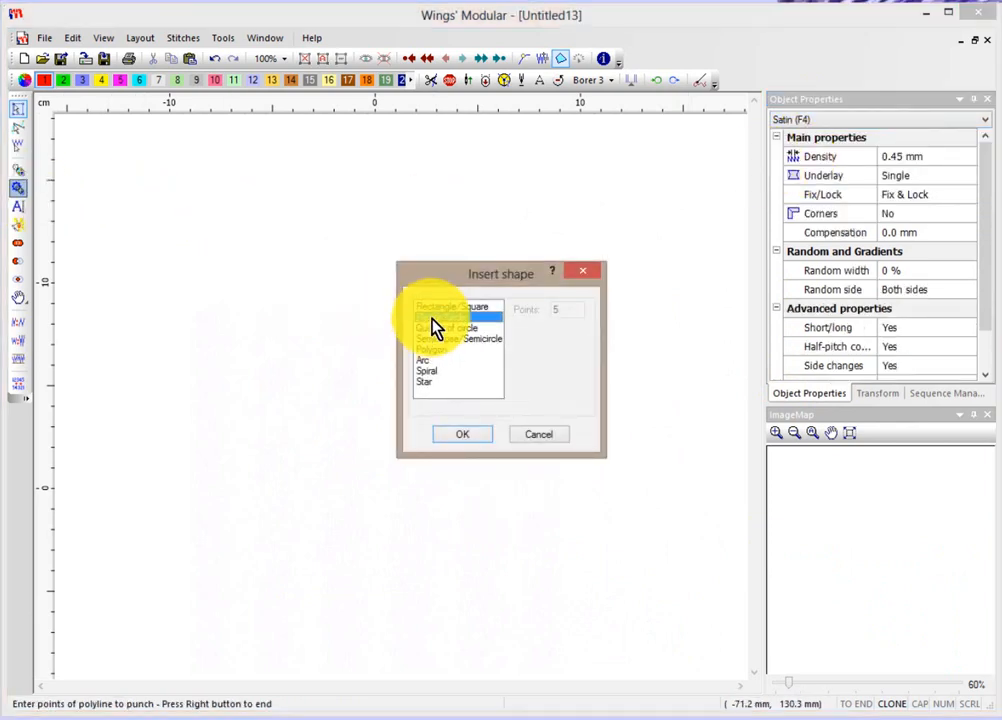
left_click(468, 433)
left_click_drag(382, 345, 396, 441)
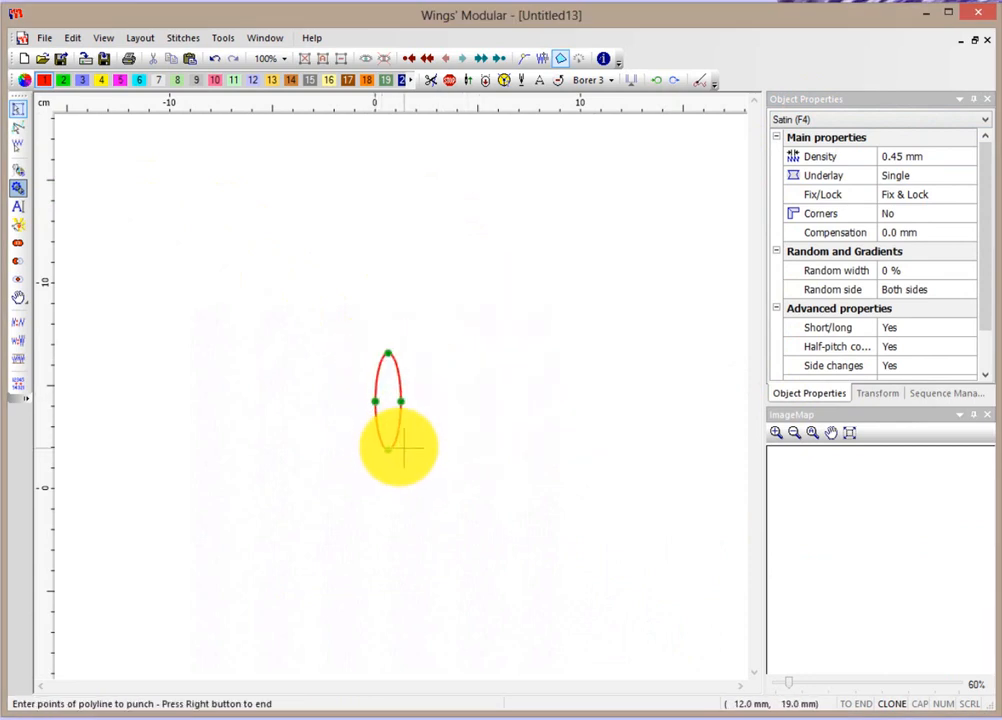
right_click(503, 398)
right_click(465, 402)
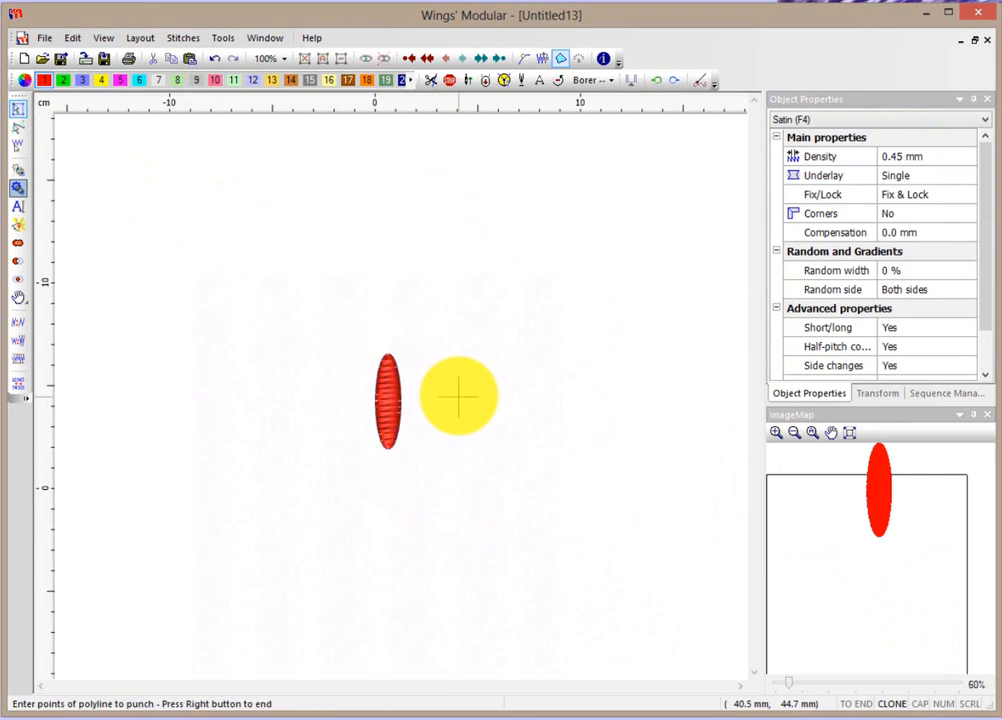
right_click(449, 405)
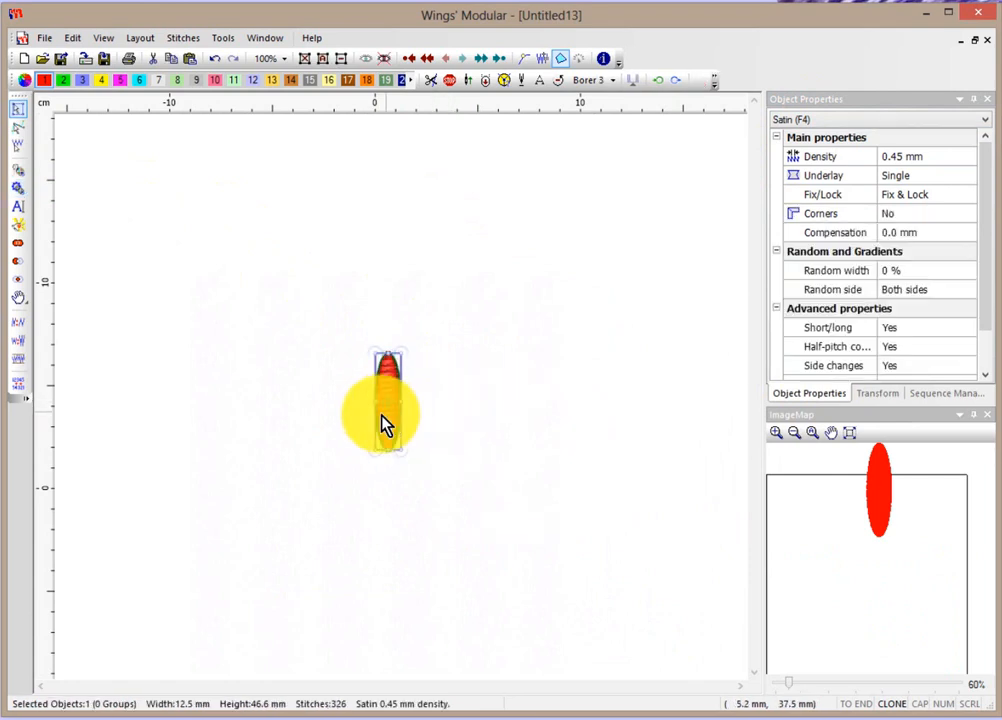
Check whether the option to add new objects as clones is enabled.
left_click(140, 39)
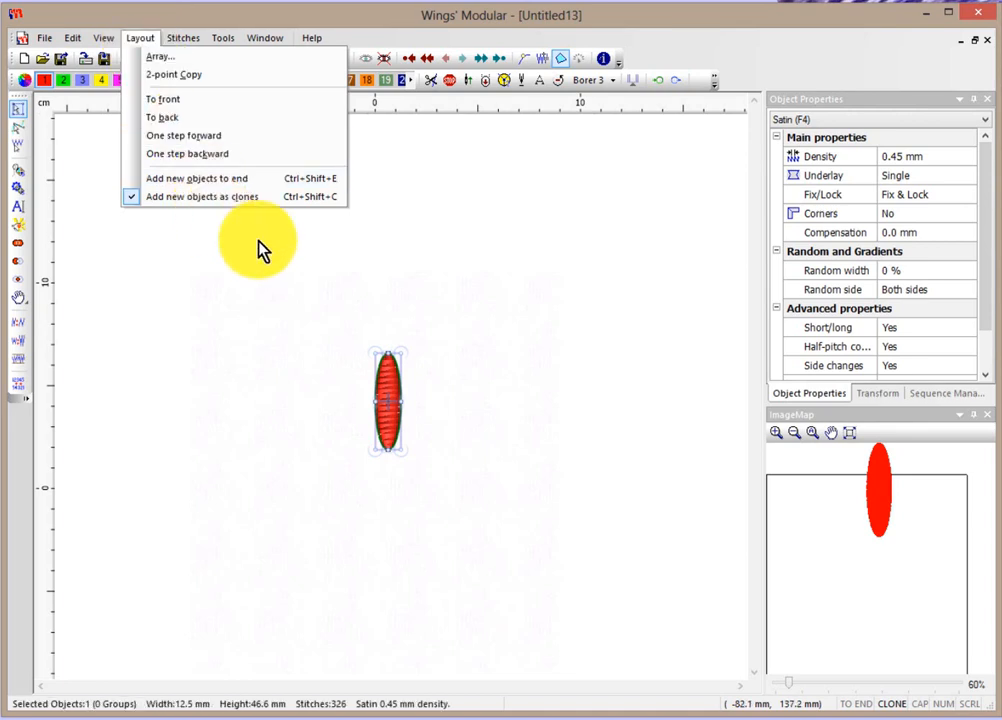
left_click(336, 283)
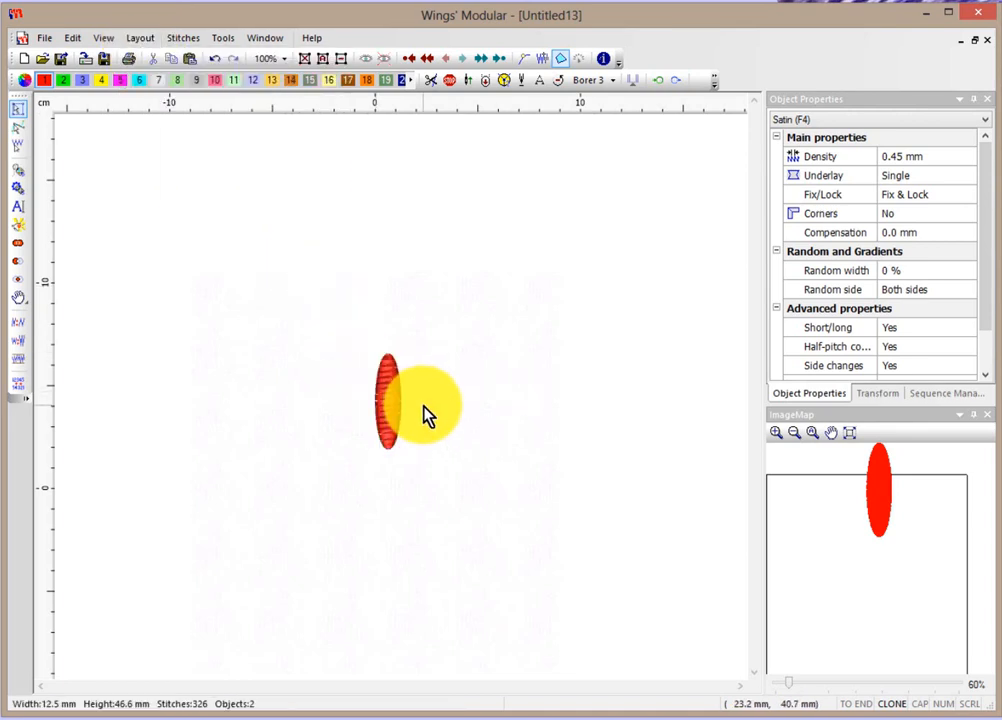
Set the rotation angle for the satin ellipse to 22.5 degrees, clockwise.
left_click(374, 405)
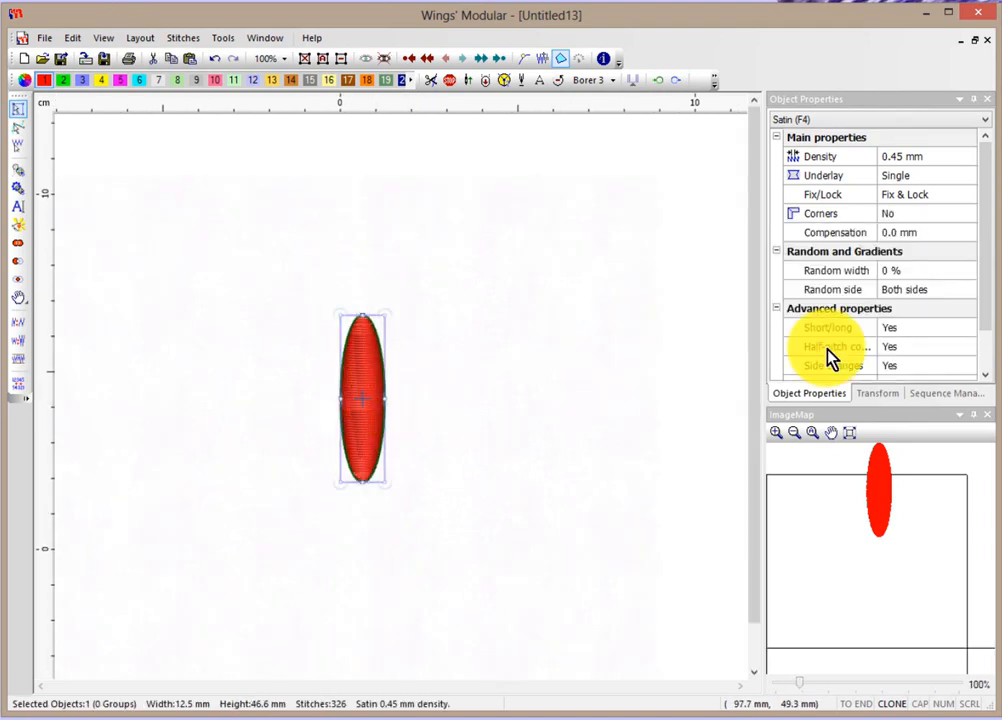
left_click(880, 394)
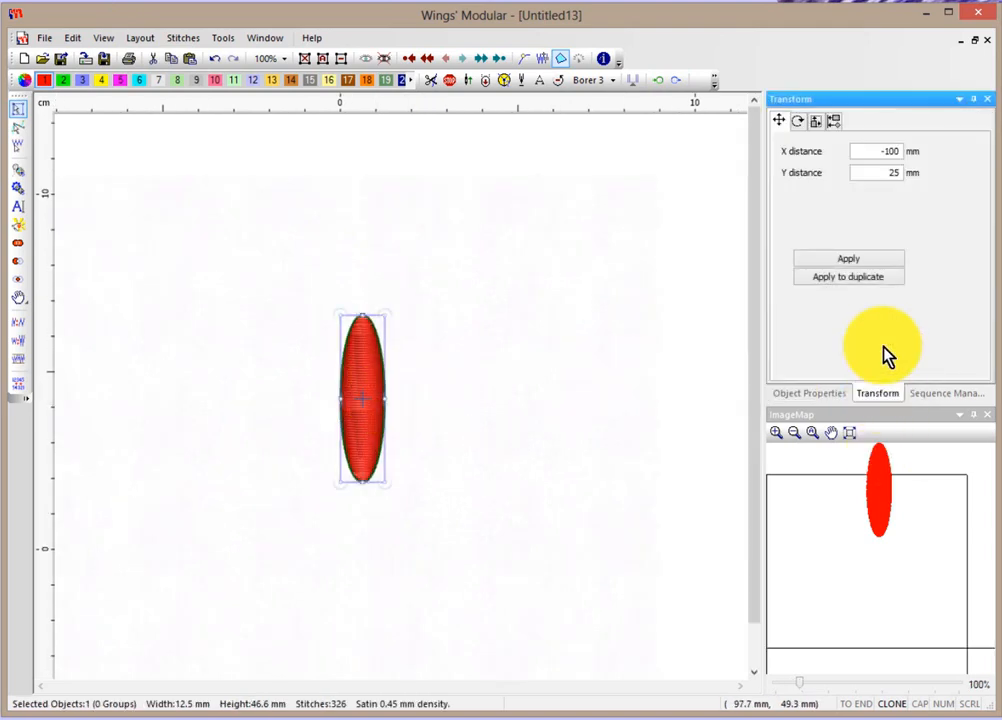
left_click(799, 122)
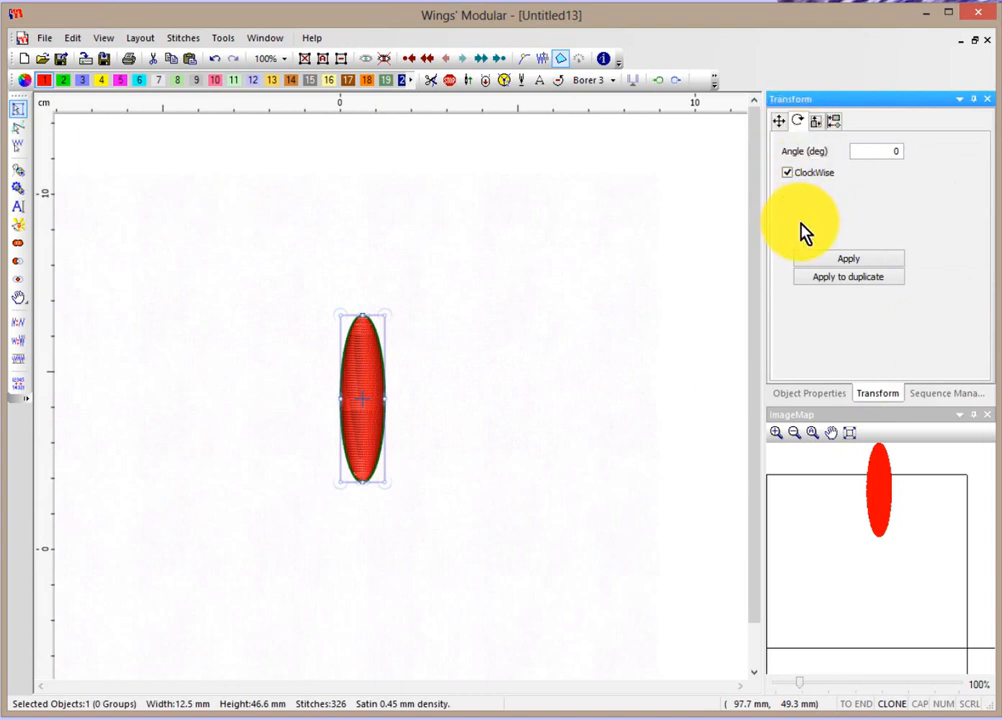
double_click(897, 150)
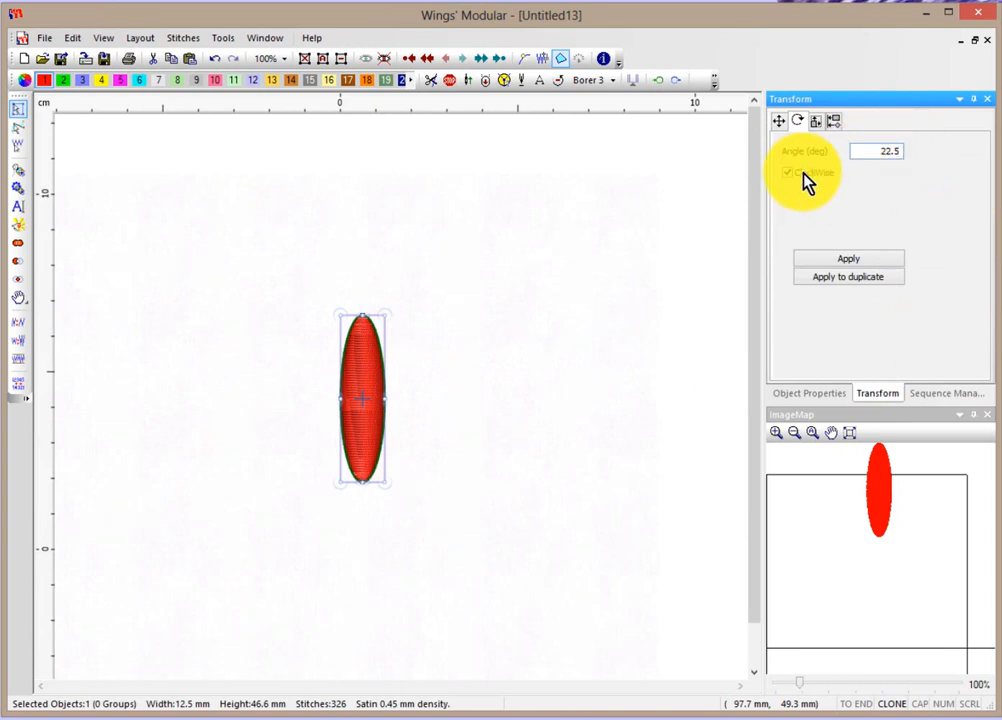
Try a rotated duplicate of the ellipse about its own centre, and delete that duplicate.
left_click(847, 278)
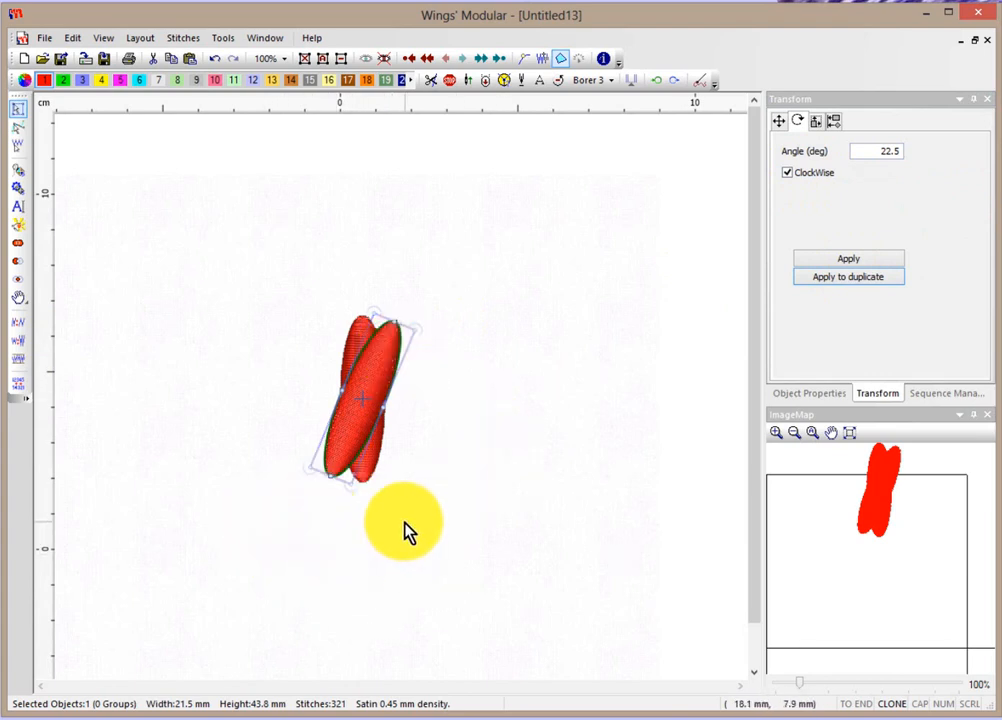
key("Delete")
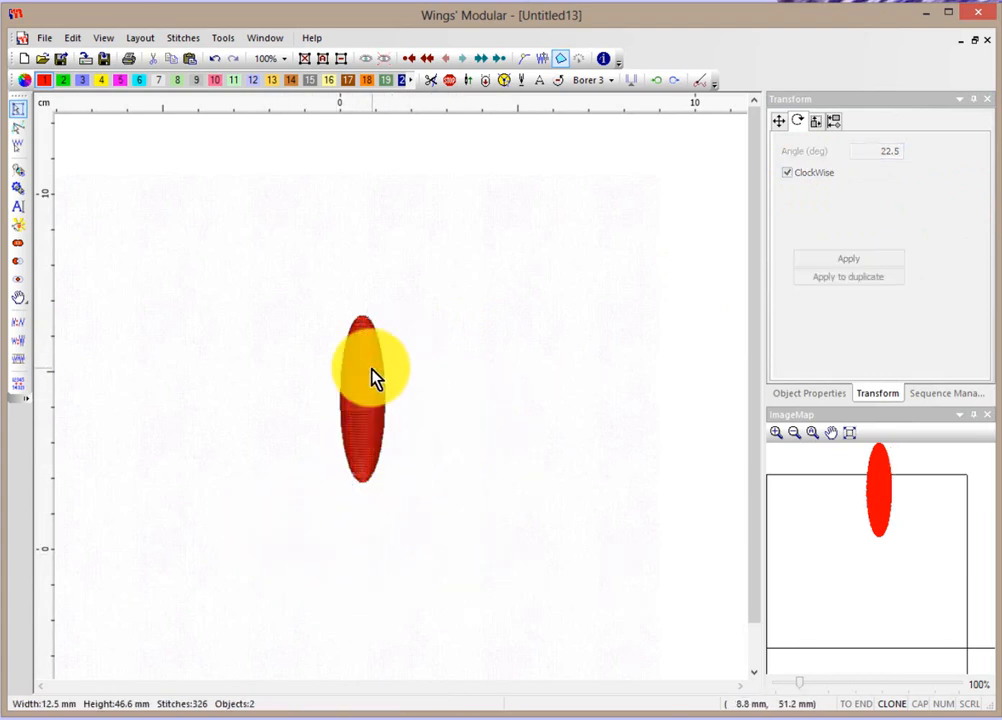
Place the ellipse's rotation centre about 48 mm below its middle and make fifteen successive 22.5-degree clockwise duplicates, completing a ring of petals.
left_click(371, 378)
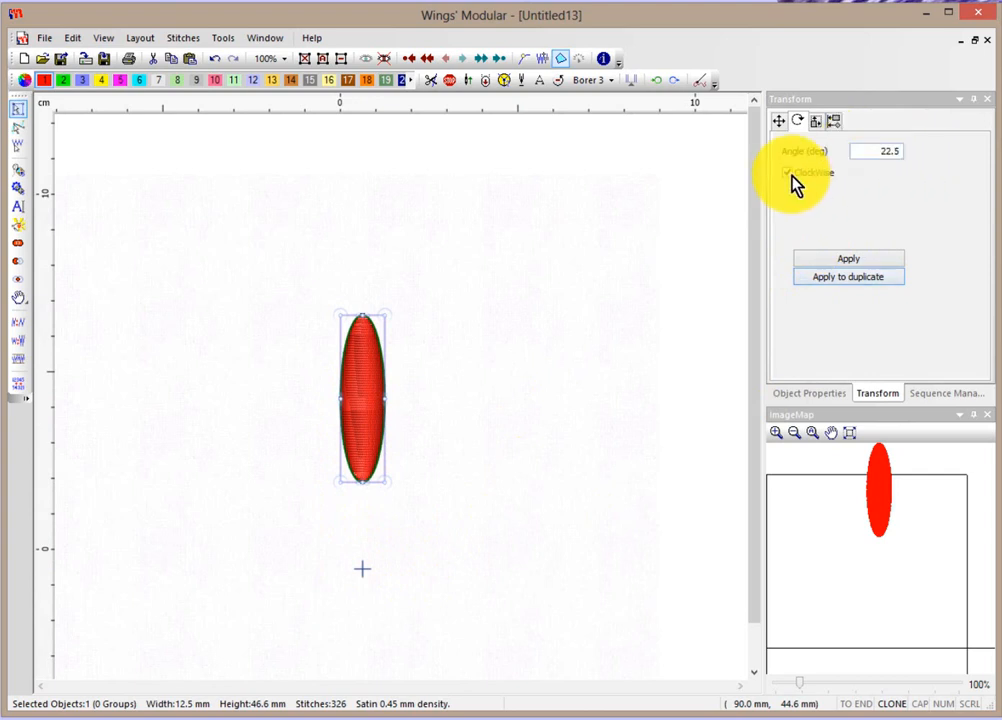
left_click(847, 280)
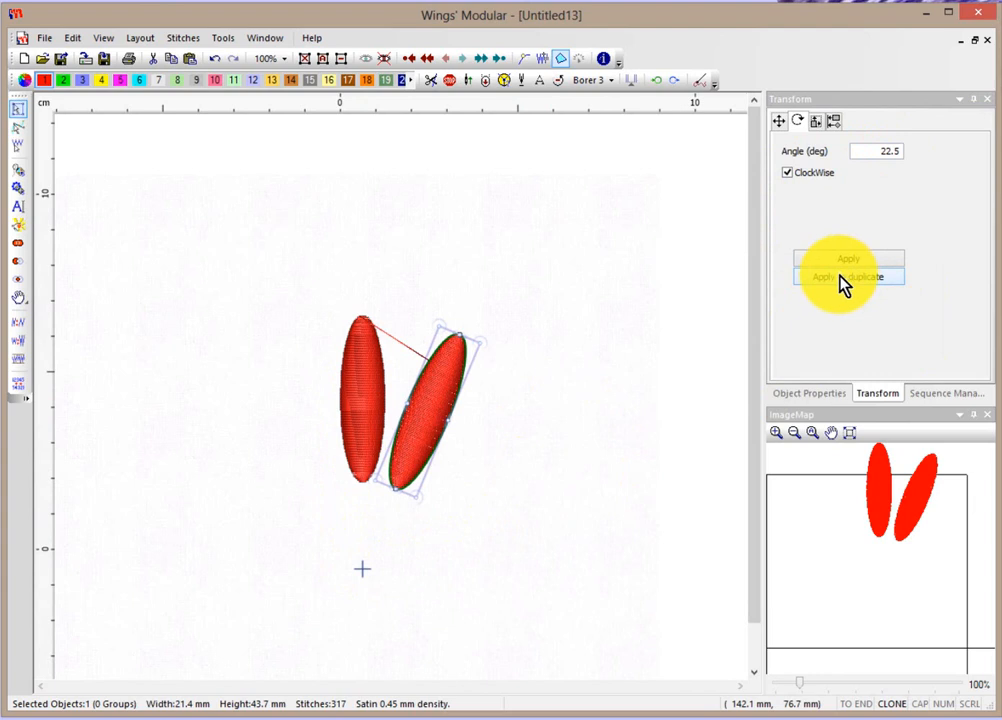
left_click(860, 276)
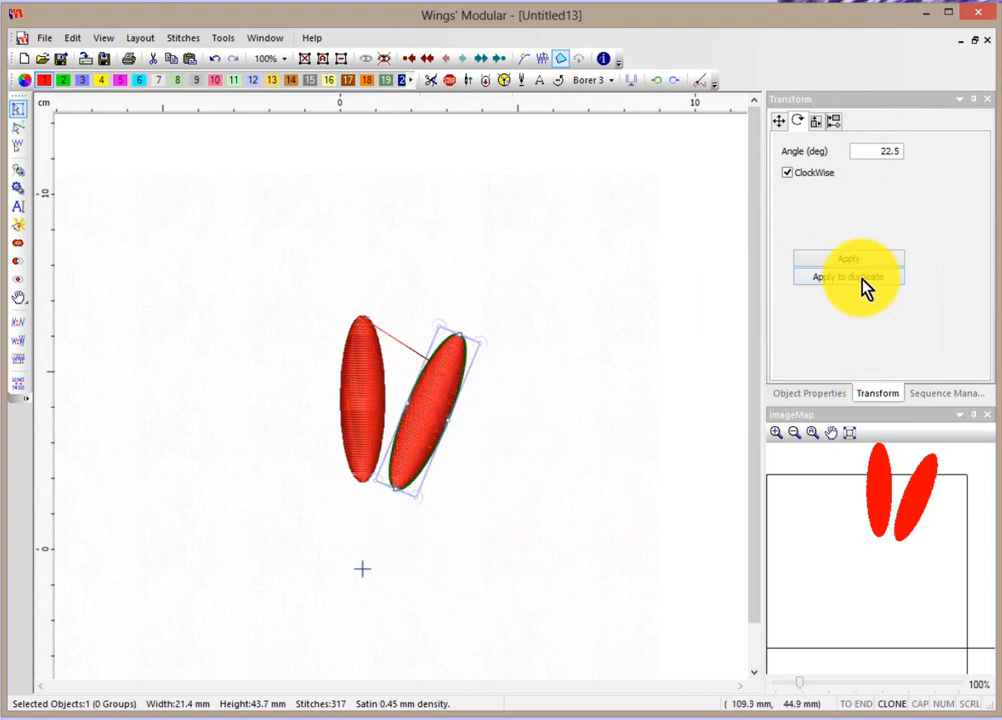
left_click(860, 276)
left_click(860, 277)
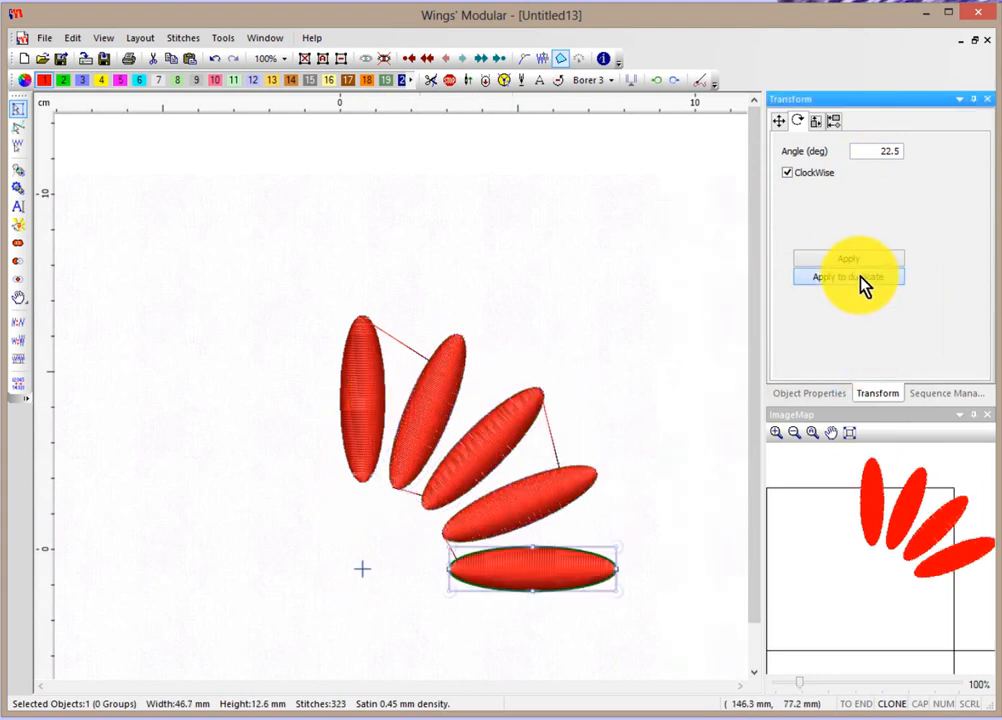
left_click(860, 277)
left_click(860, 277)
left_click(860, 277)
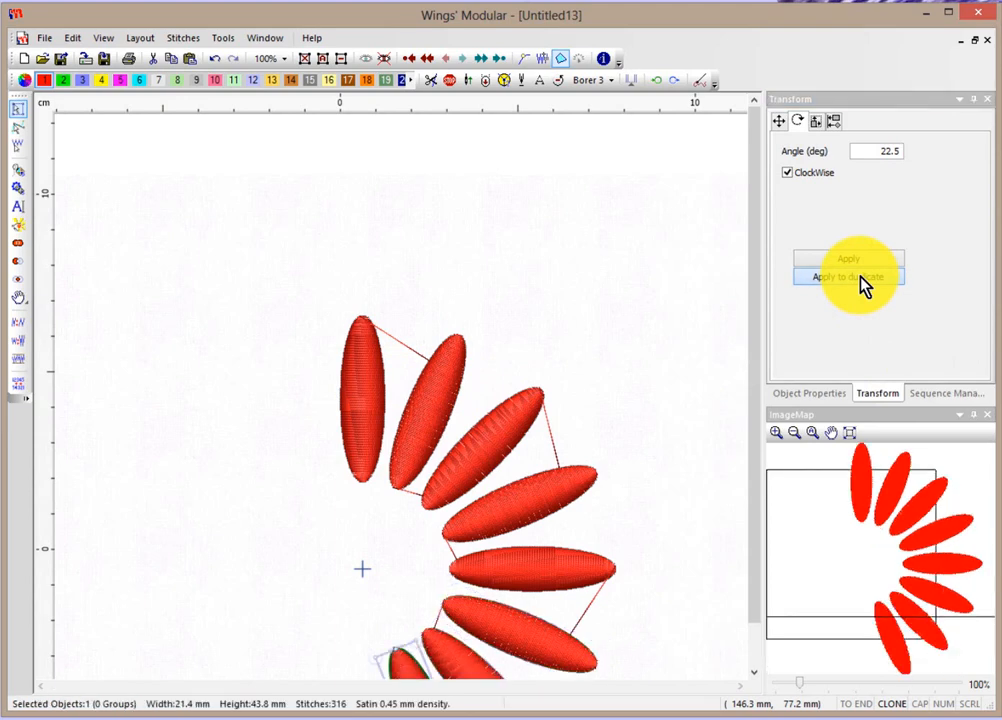
left_click(860, 277)
left_click(860, 277)
left_click(860, 277)
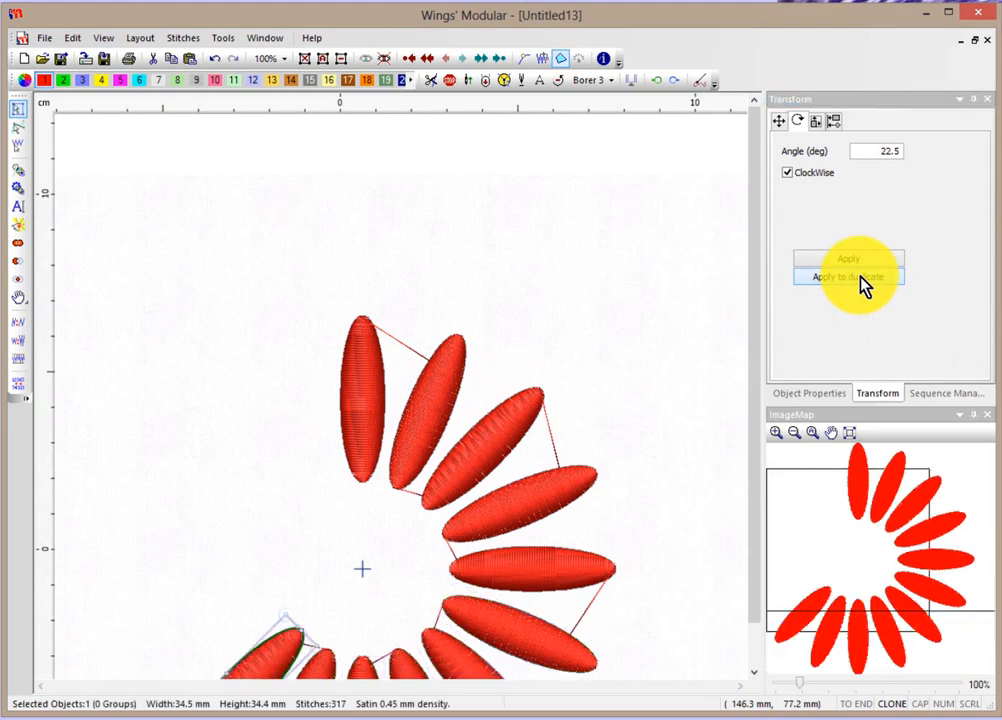
left_click(860, 277)
left_click(860, 277)
left_click(860, 277)
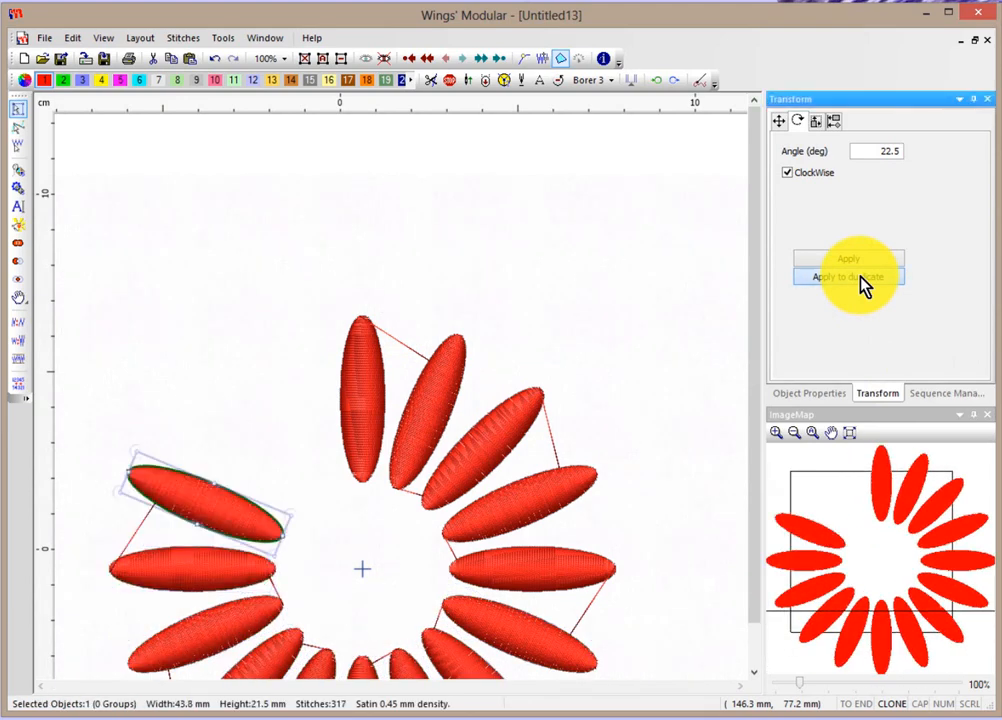
left_click(860, 277)
left_click(860, 277)
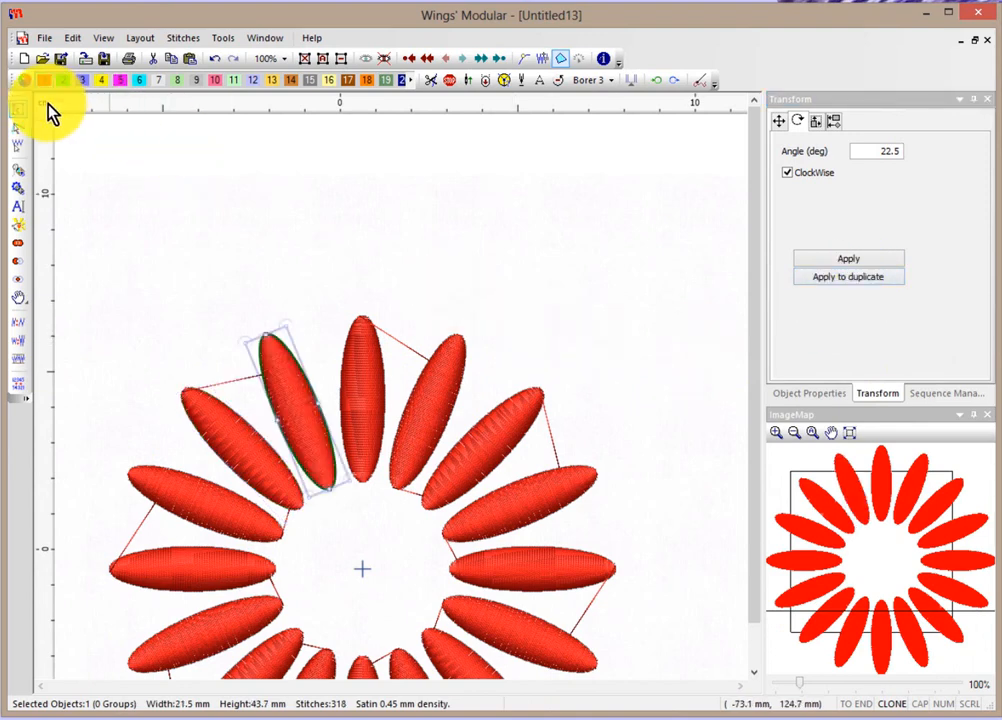
left_click(389, 233)
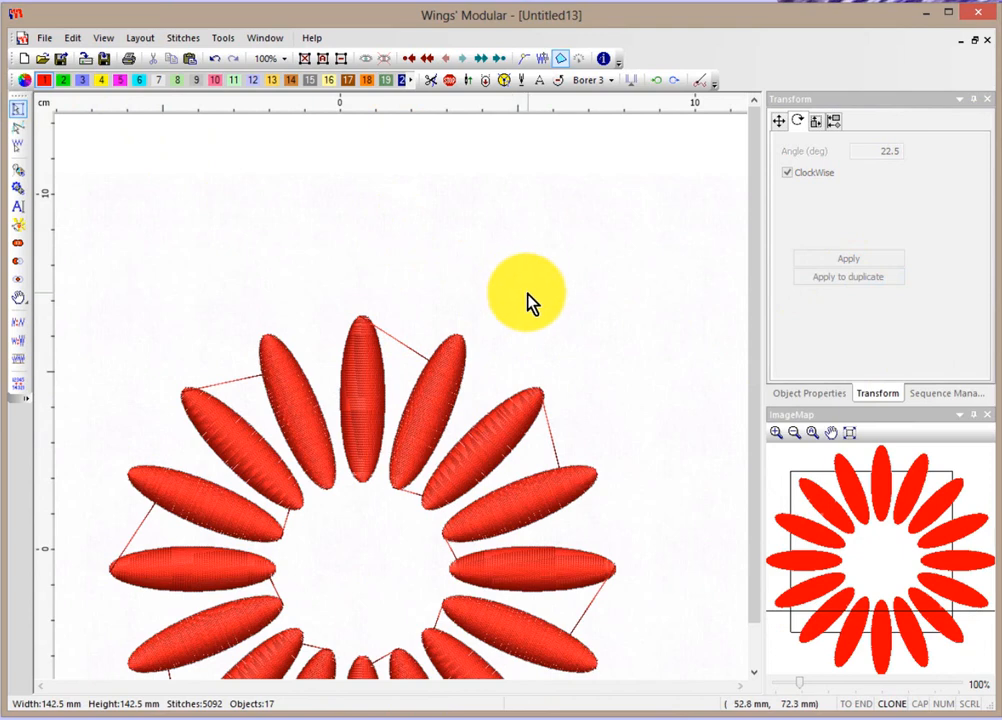
Edit the topmost petal's nodes, stretching the curve outward on both sides of its inner-end node to widen the petal's base.
scroll(530, 303, "down", 4)
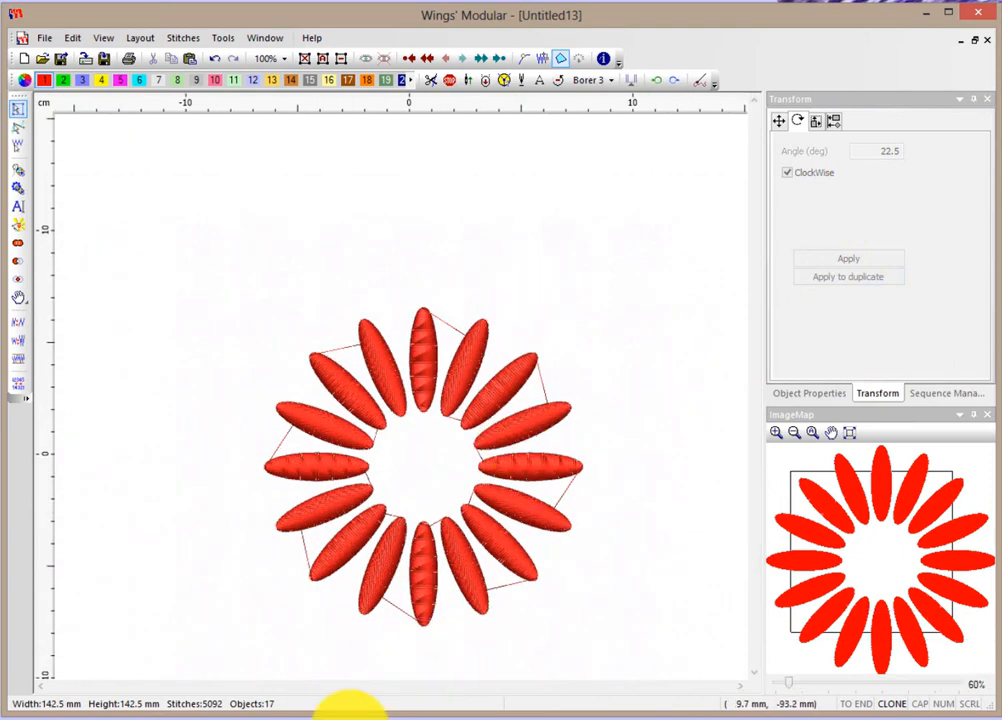
scroll(388, 650, "up", 1)
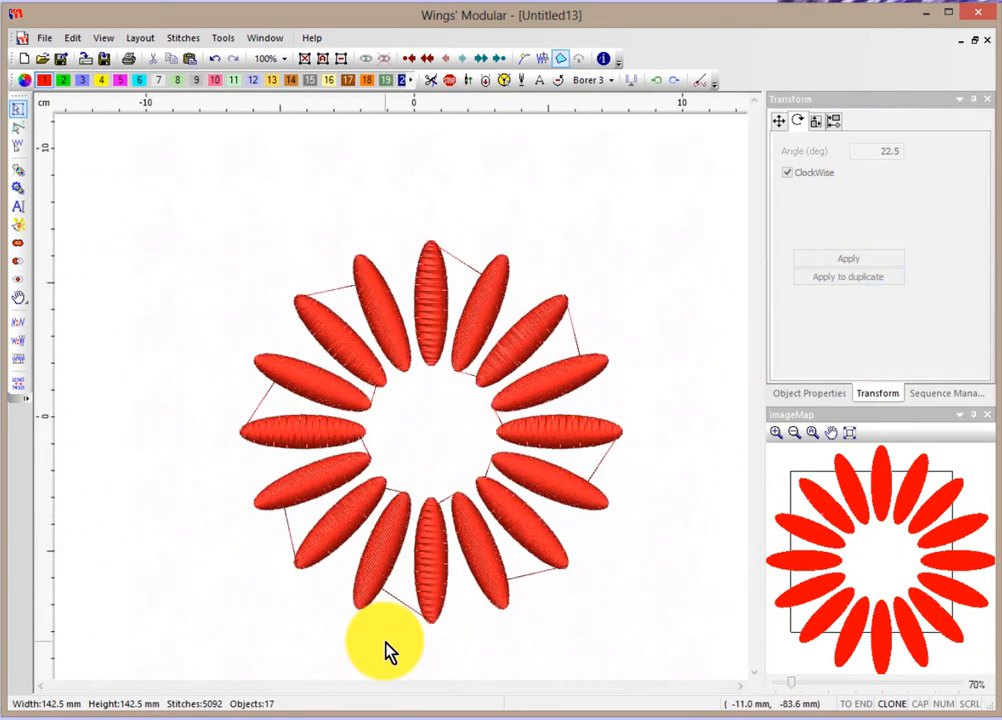
left_click(437, 334)
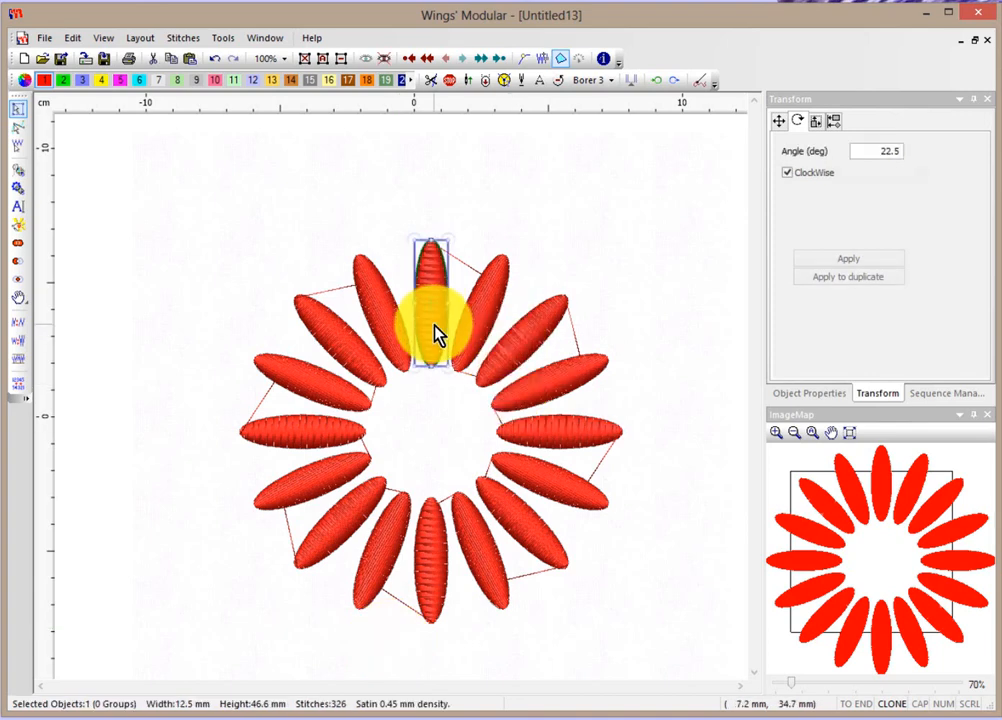
left_click(18, 128)
scroll(430, 313, "up", 4)
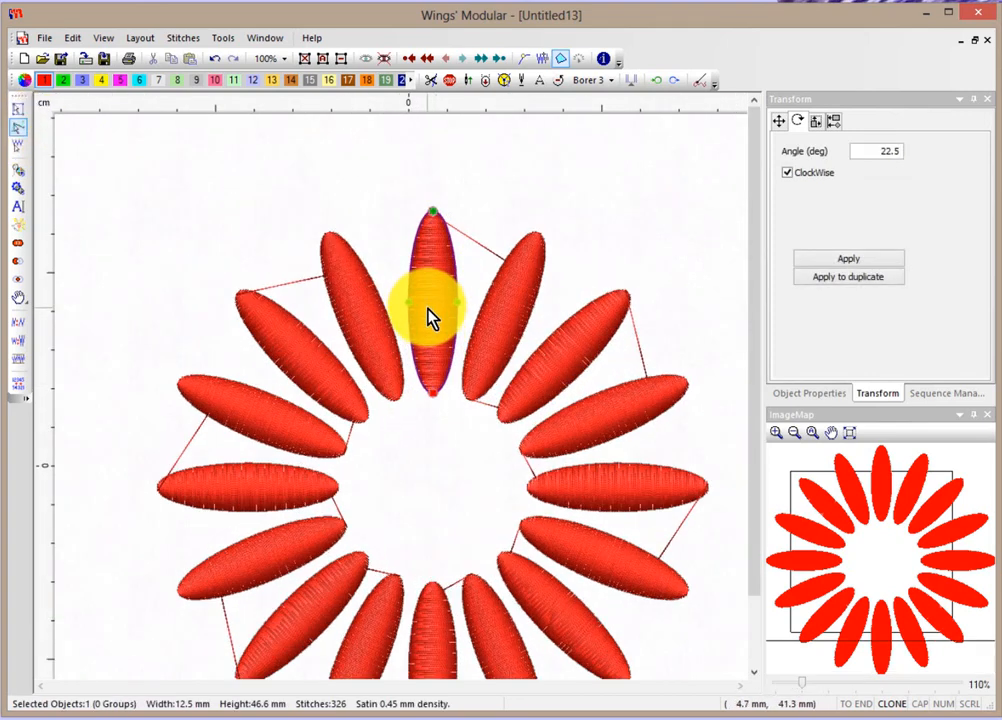
mouse_move(416, 374)
left_mouse_down()
mouse_move(403, 391)
mouse_move(463, 388)
left_mouse_up()
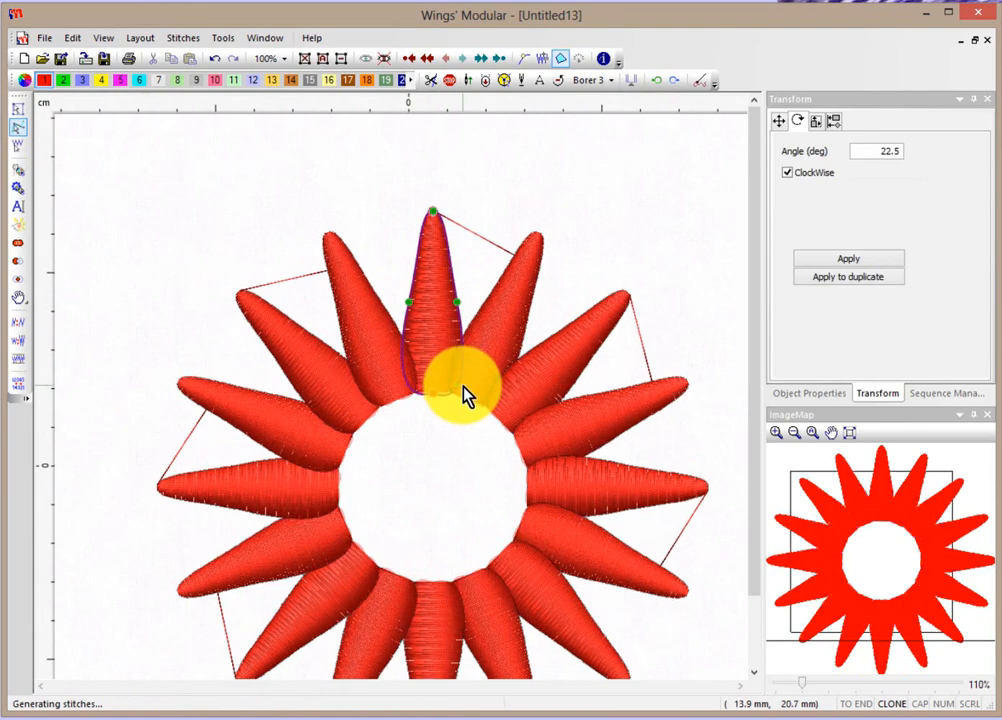
Sharpen the topmost petal's outer tip to a point by pulling in the curve handles on both sides of its tip node.
scroll(432, 232, "up", 8)
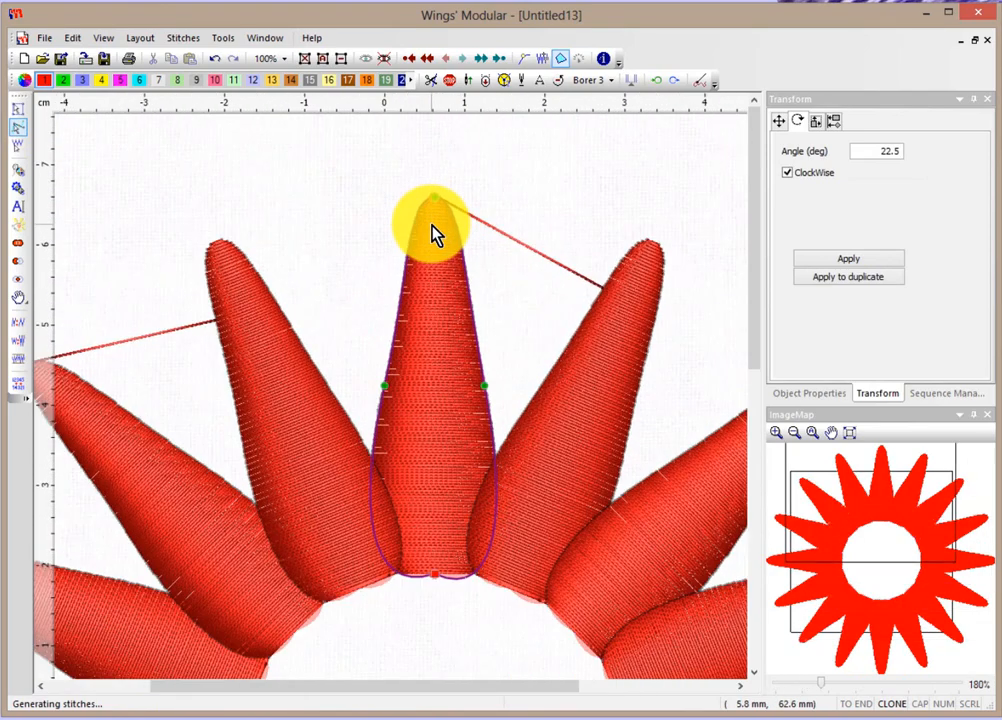
scroll(430, 148, "up", 10)
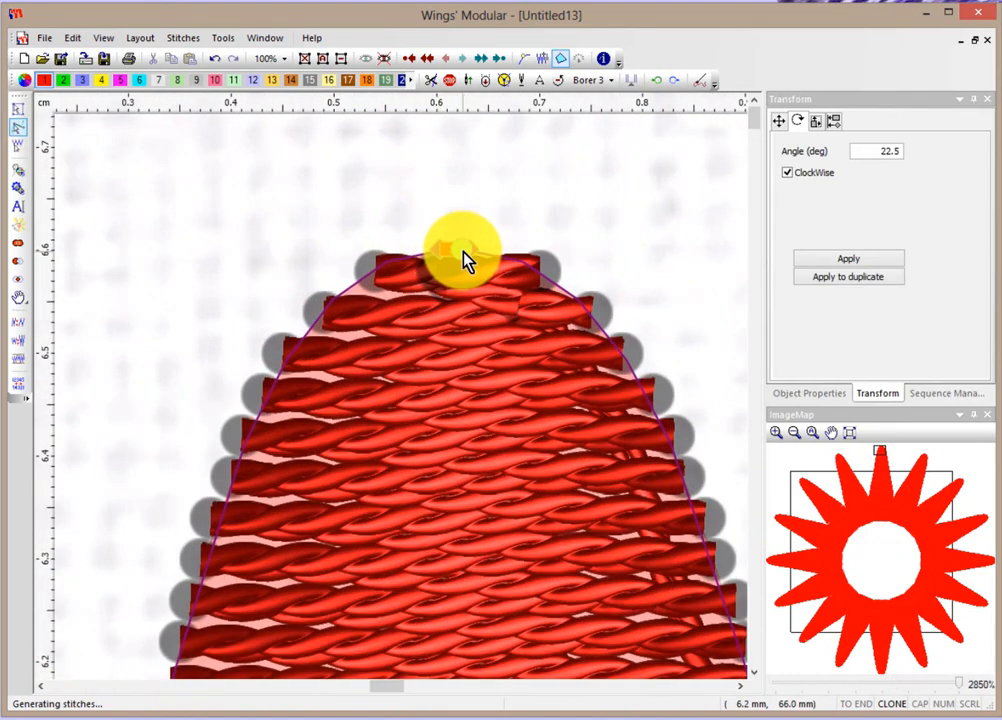
mouse_move(462, 251)
left_mouse_down()
mouse_move(467, 259)
mouse_move(477, 248)
left_mouse_up()
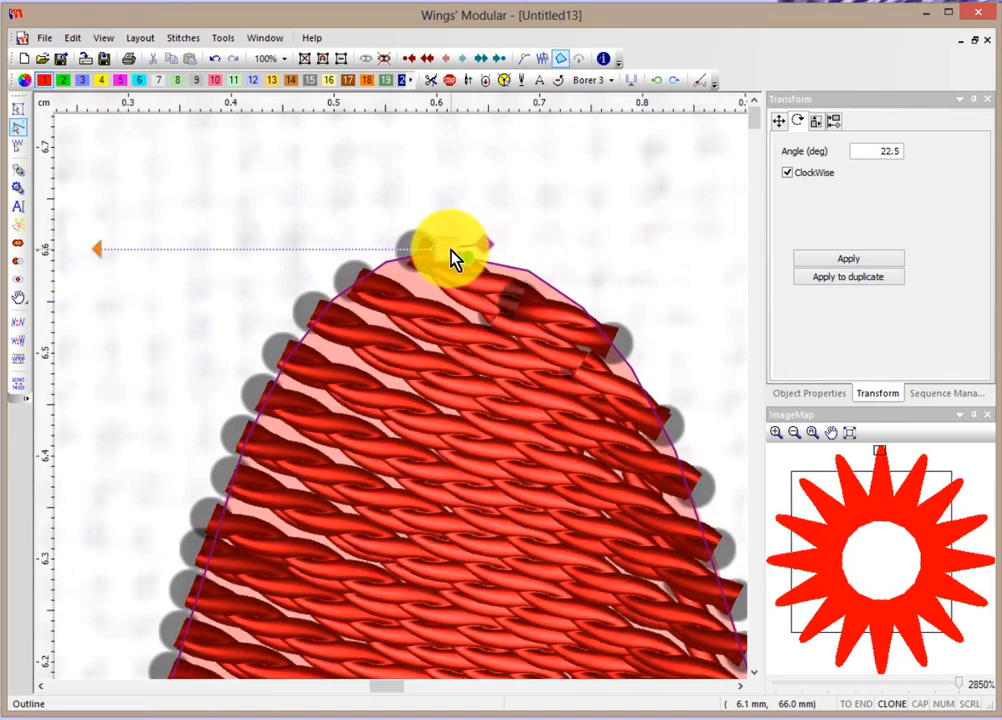
left_click_drag(99, 250, 432, 256)
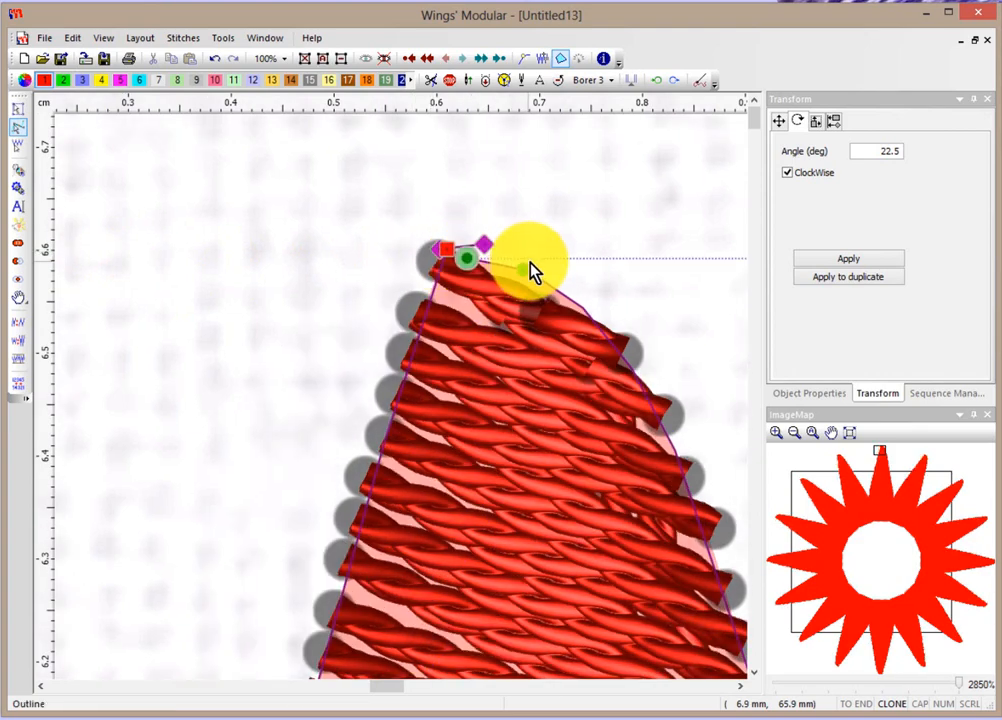
scroll(585, 290, "up", 1)
scroll(586, 290, "down", 6)
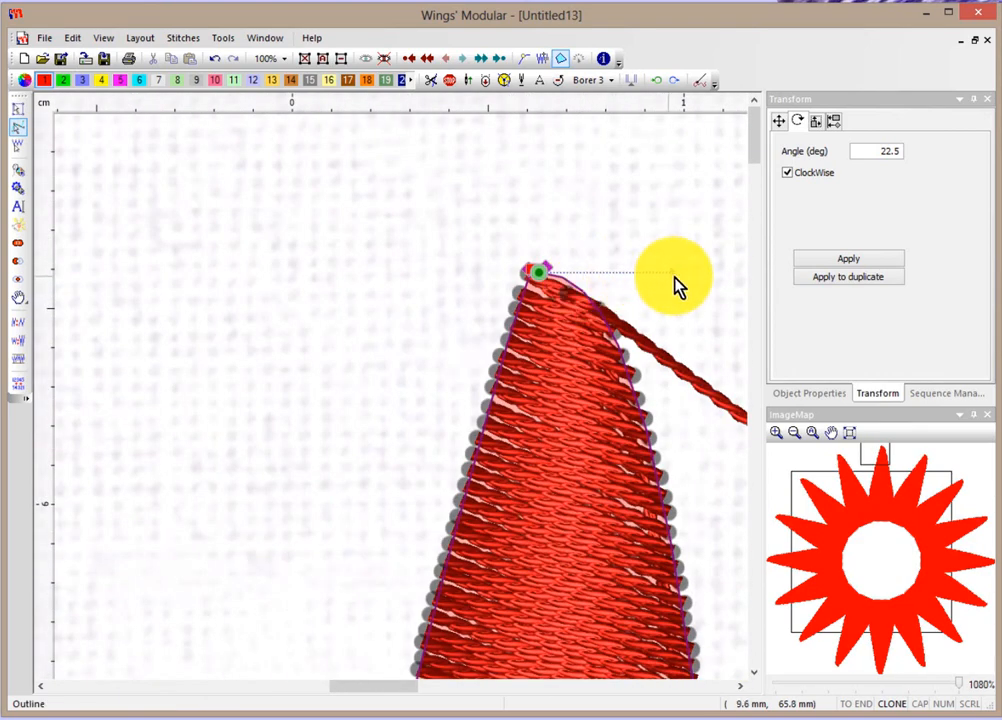
left_click_drag(674, 271, 549, 271)
scroll(615, 268, "down", 4)
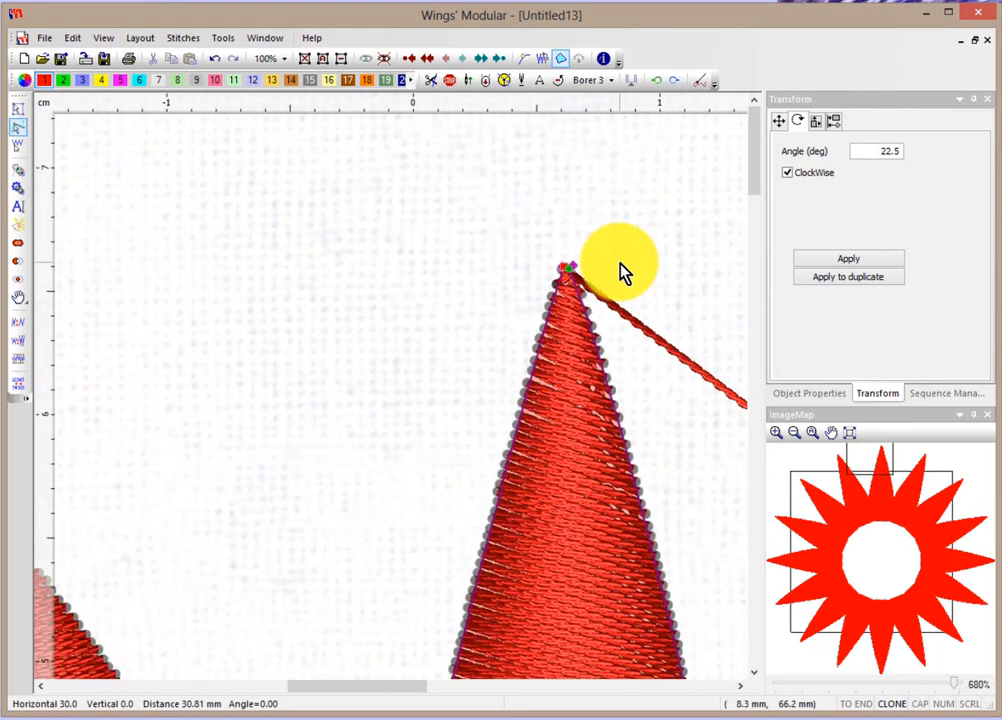
scroll(620, 272, "down", 12)
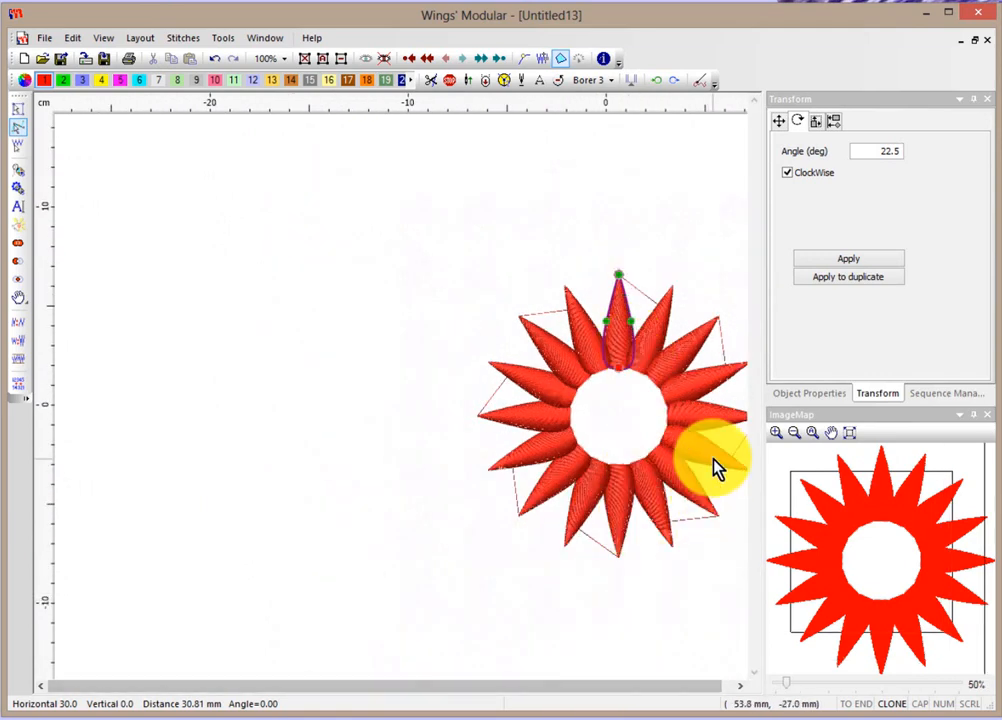
left_click(18, 108)
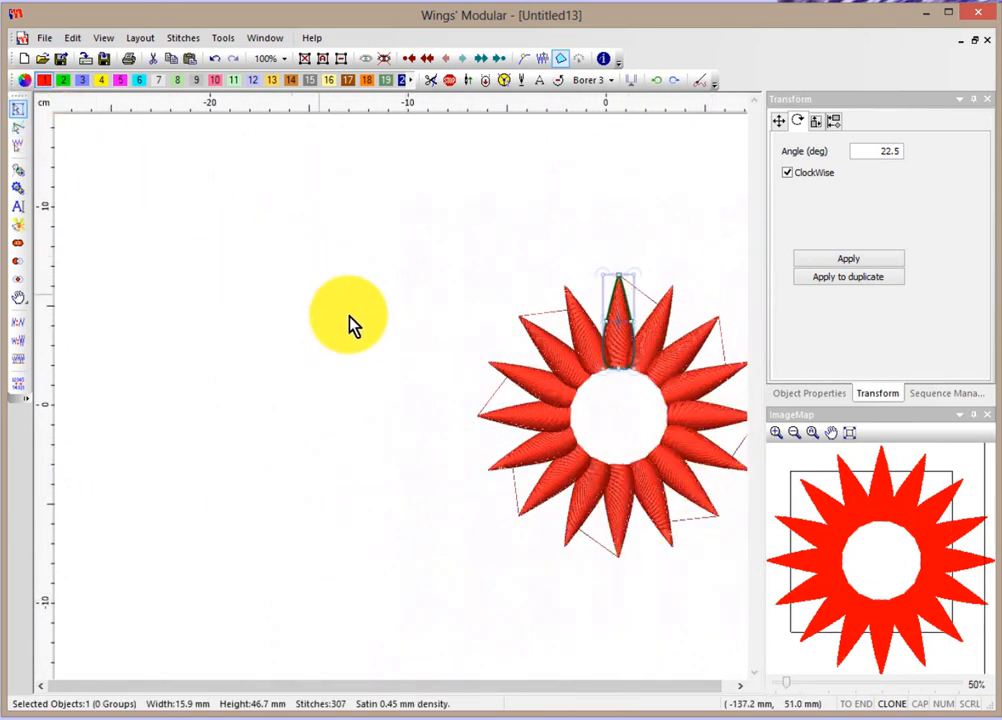
left_click(360, 335)
Examine the reshaped petal clones around the ring, selecting a single petal to inspect its outline.
scroll(730, 428, "down", 2)
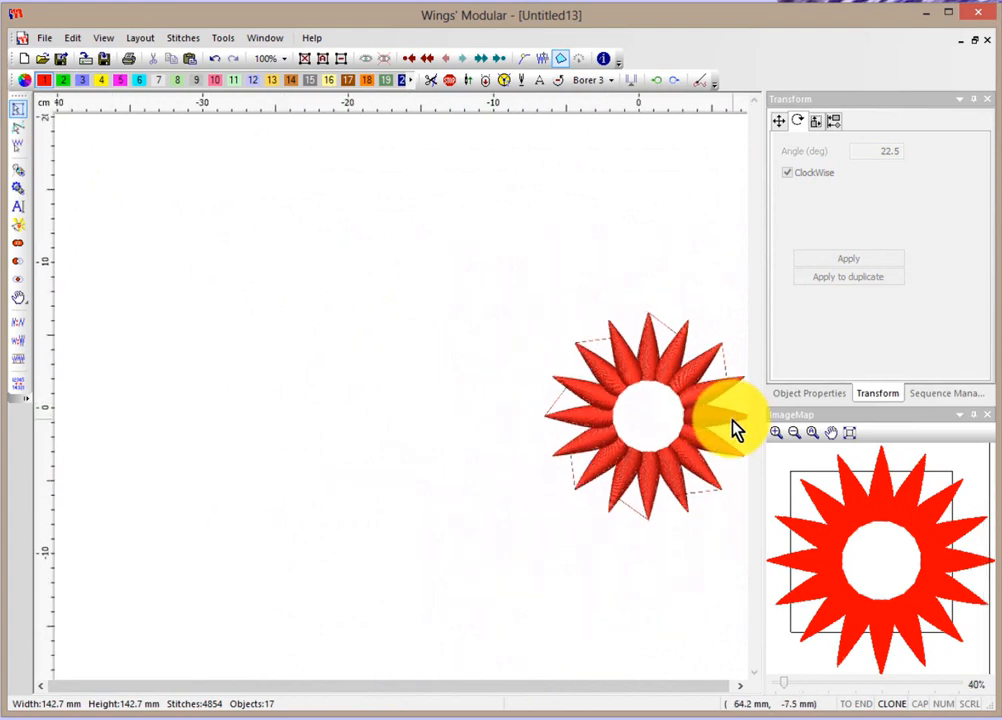
scroll(735, 430, "up", 1)
scroll(740, 428, "up", 2)
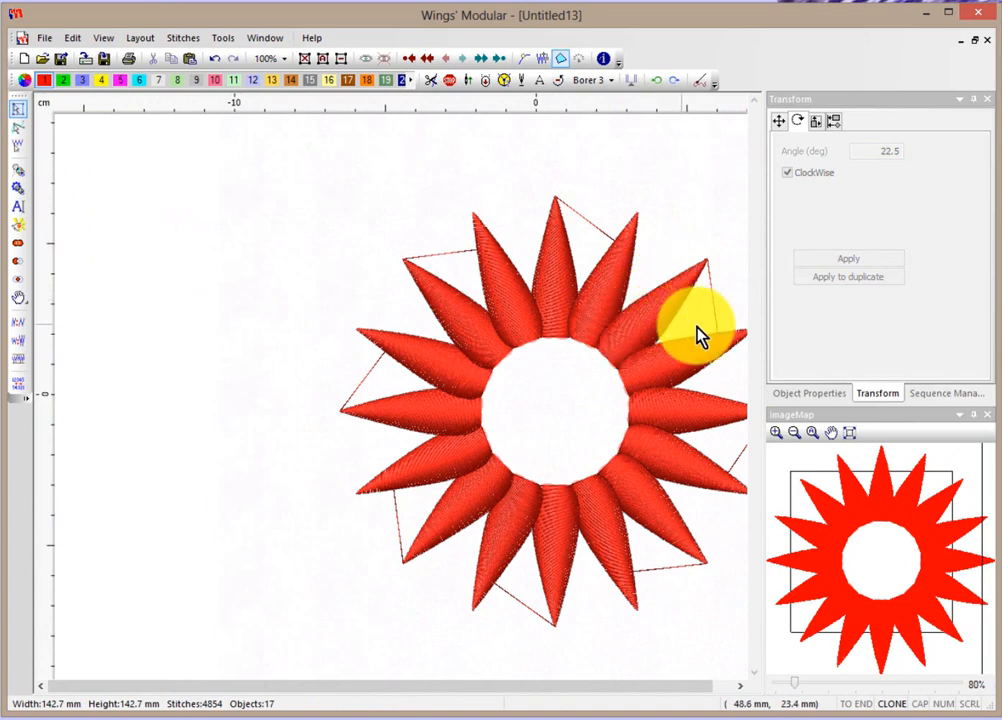
scroll(318, 382, "down", 2)
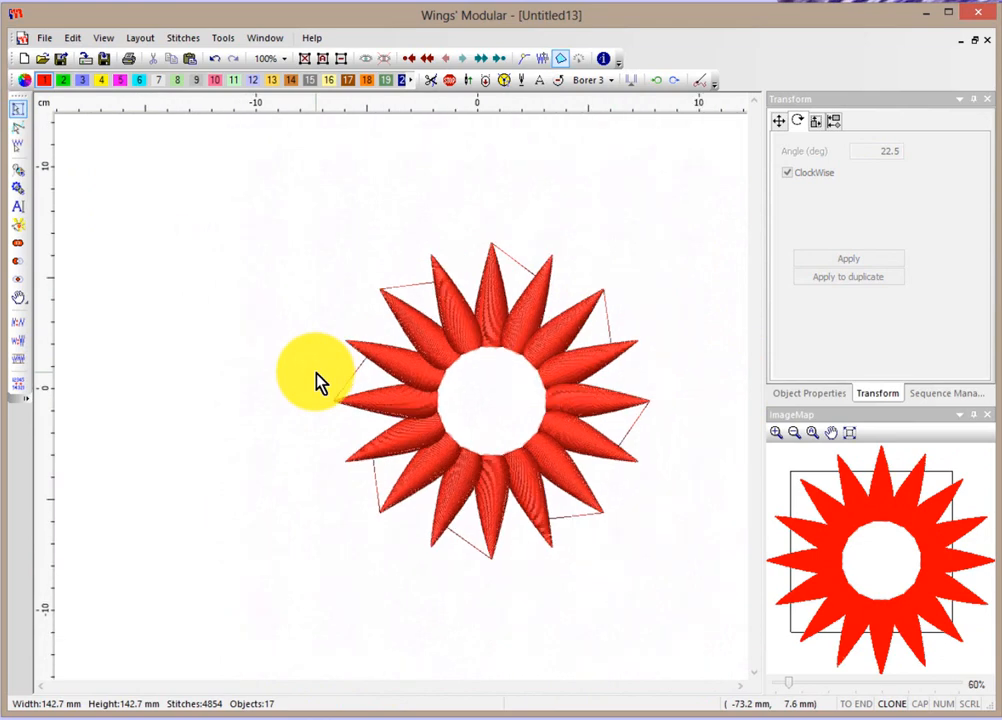
left_click(520, 331)
left_click_drag(565, 342, 610, 303)
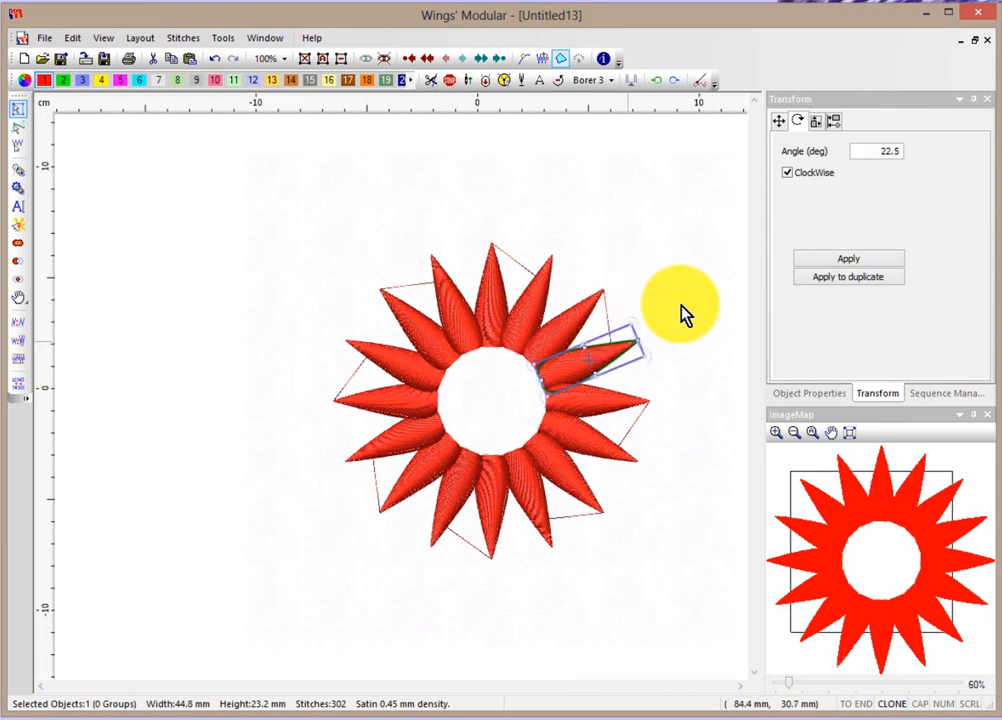
left_click(679, 273)
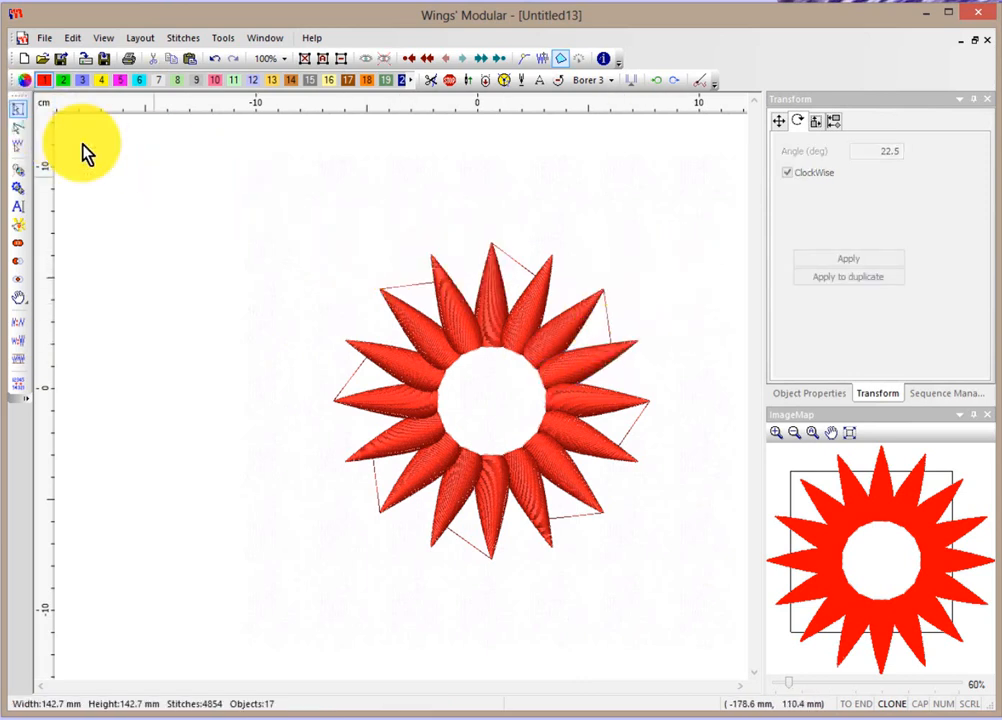
Select all the petals of the ring and join them into a single satin object.
left_click_drag(262, 205, 685, 597)
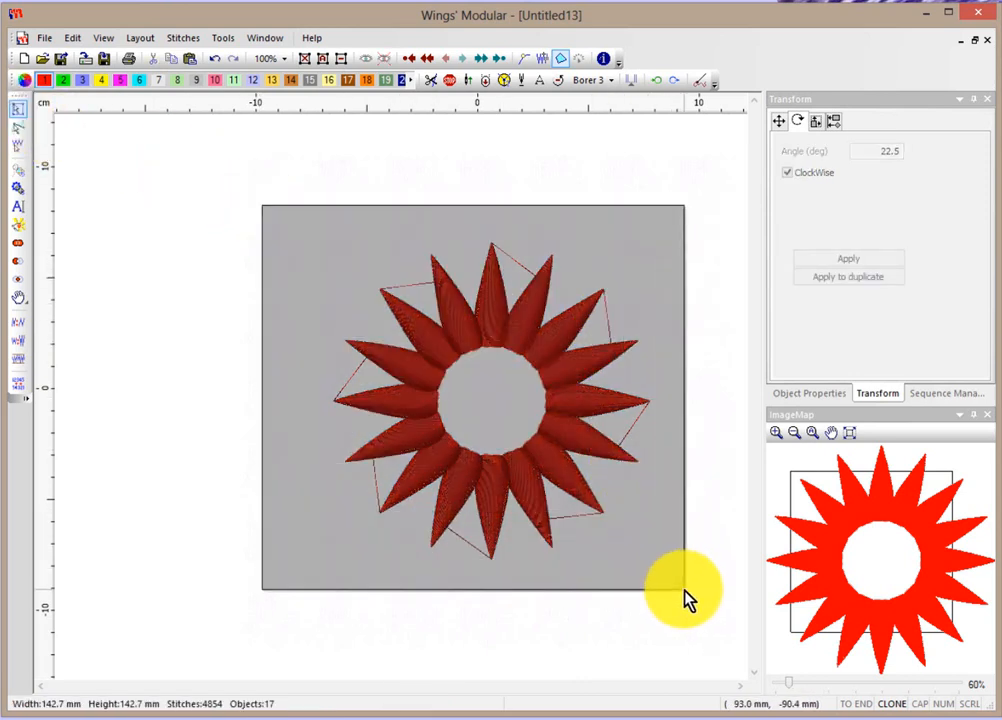
right_click(558, 336)
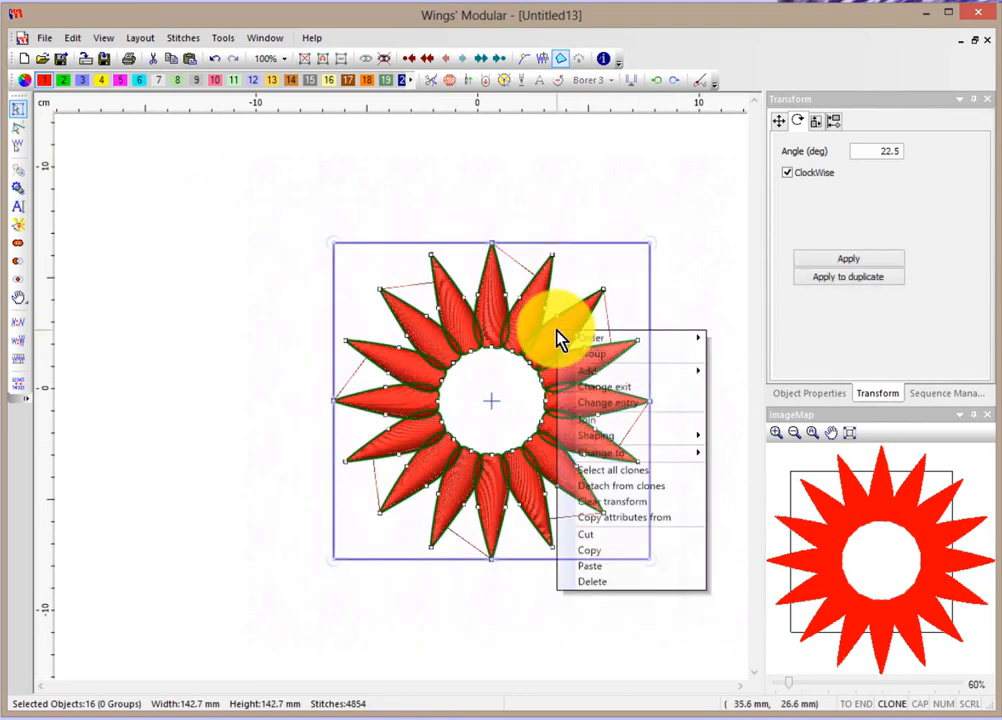
left_click(604, 428)
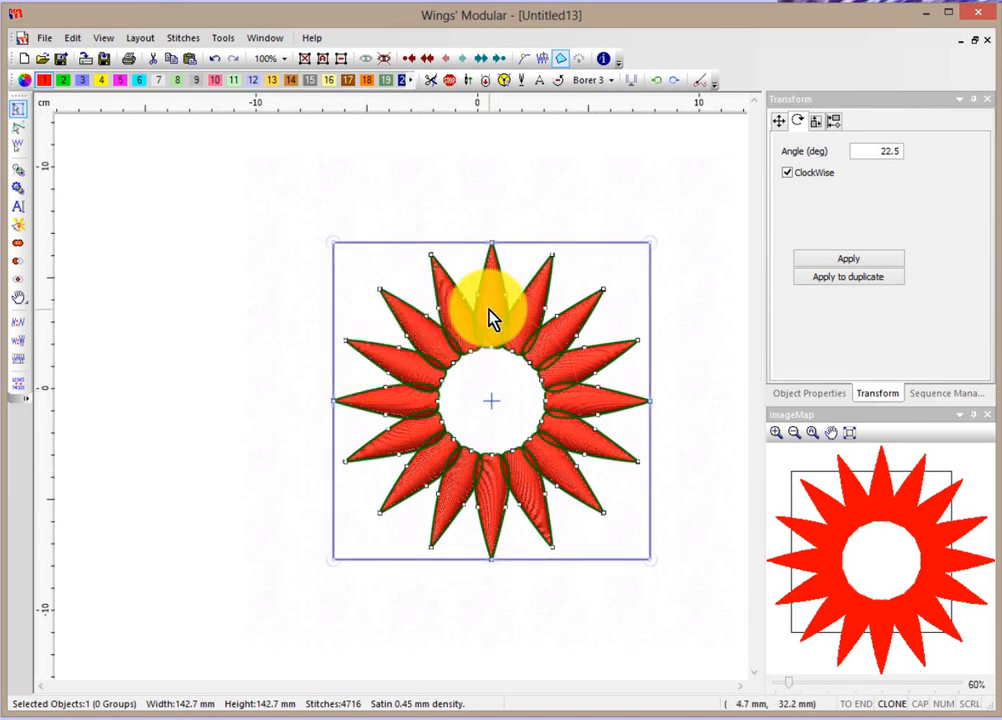
left_click(564, 190)
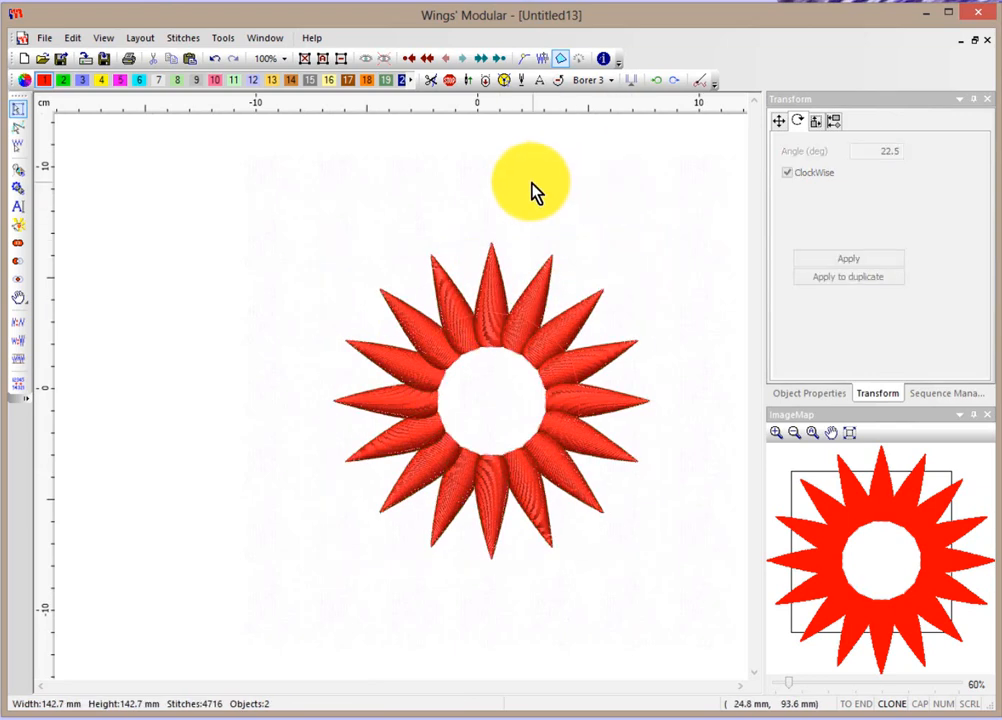
scroll(391, 470, "up", 1)
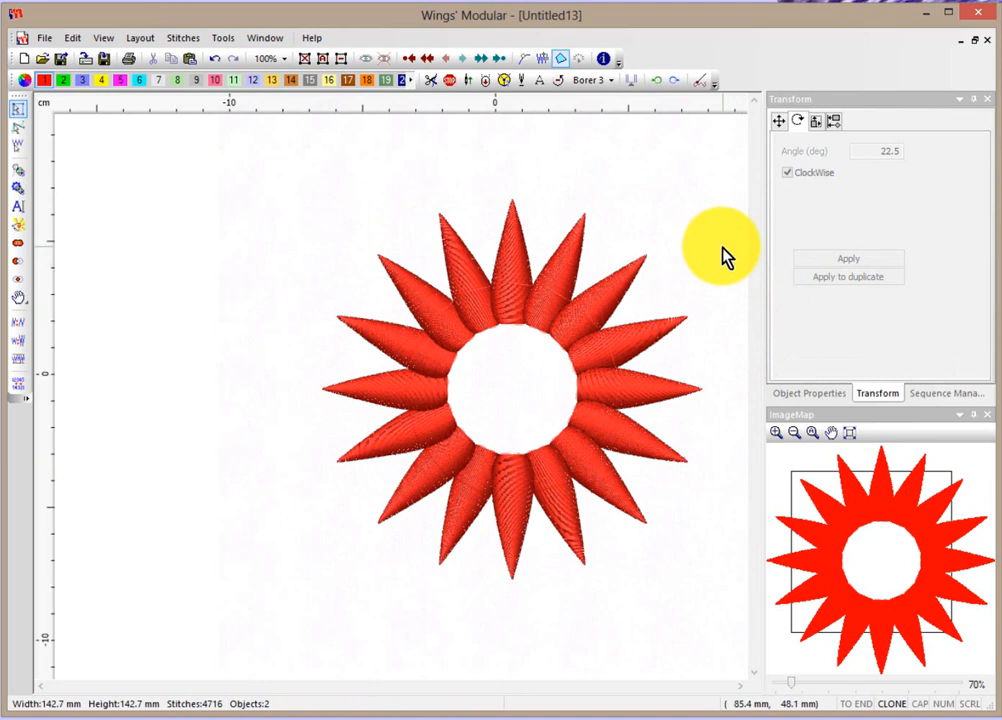
Turn off the option to add new objects as clones and check that it is unticked.
left_click(138, 38)
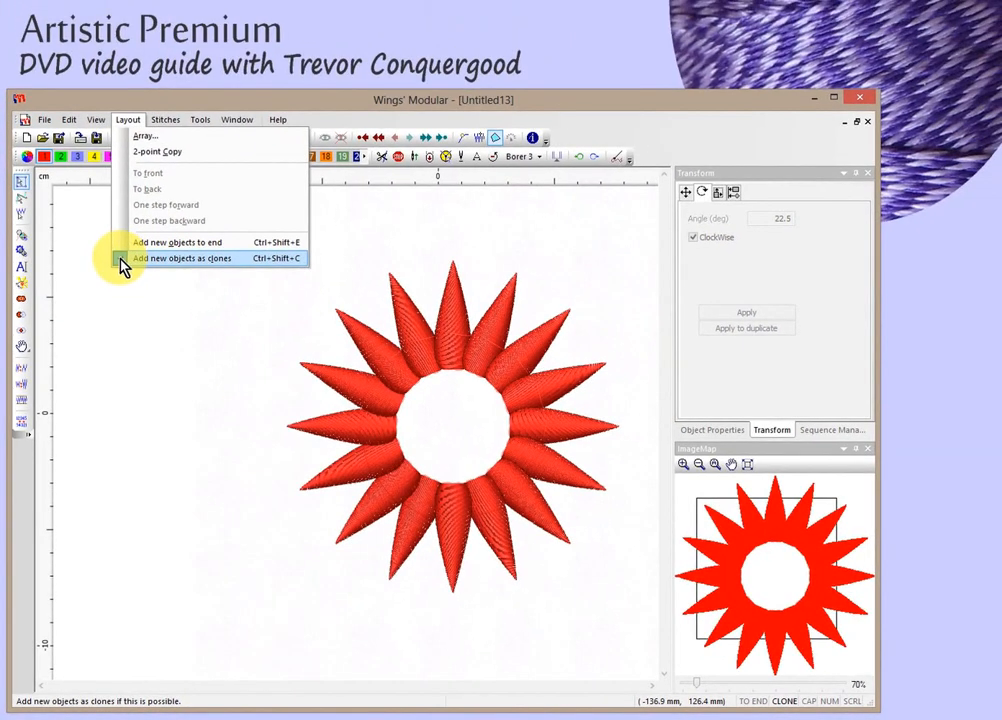
left_click(120, 259)
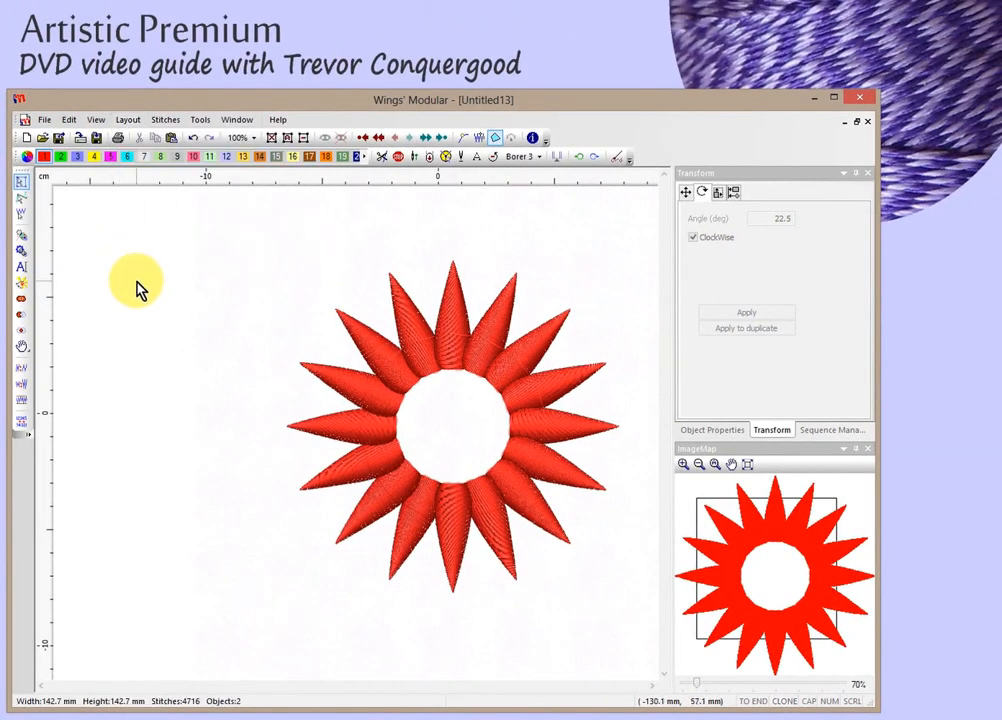
left_click(127, 121)
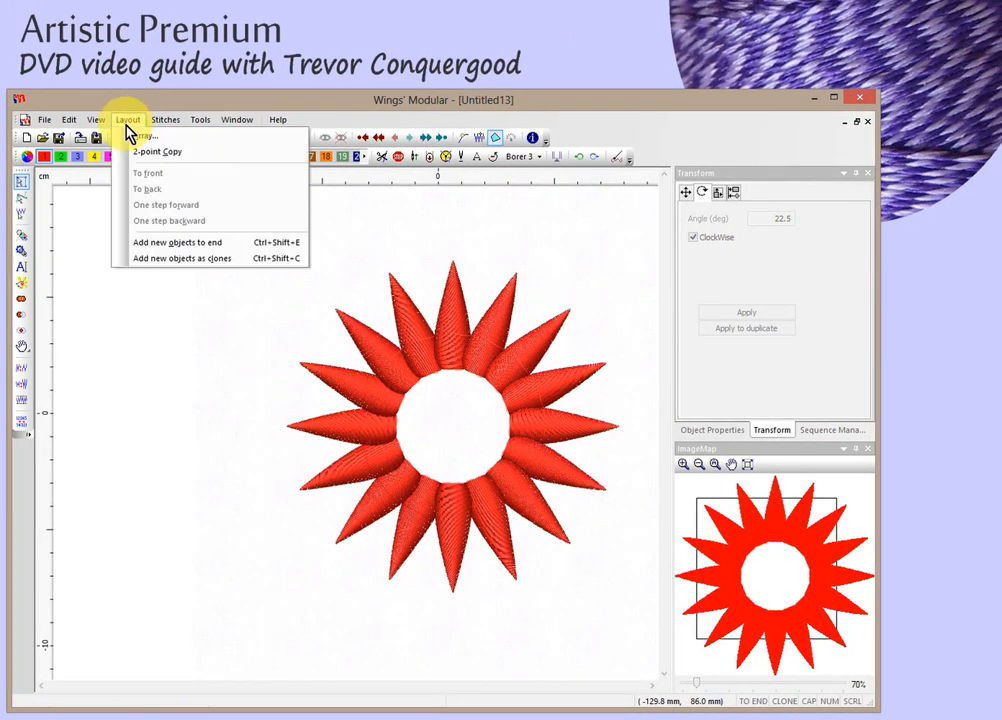
left_click(273, 380)
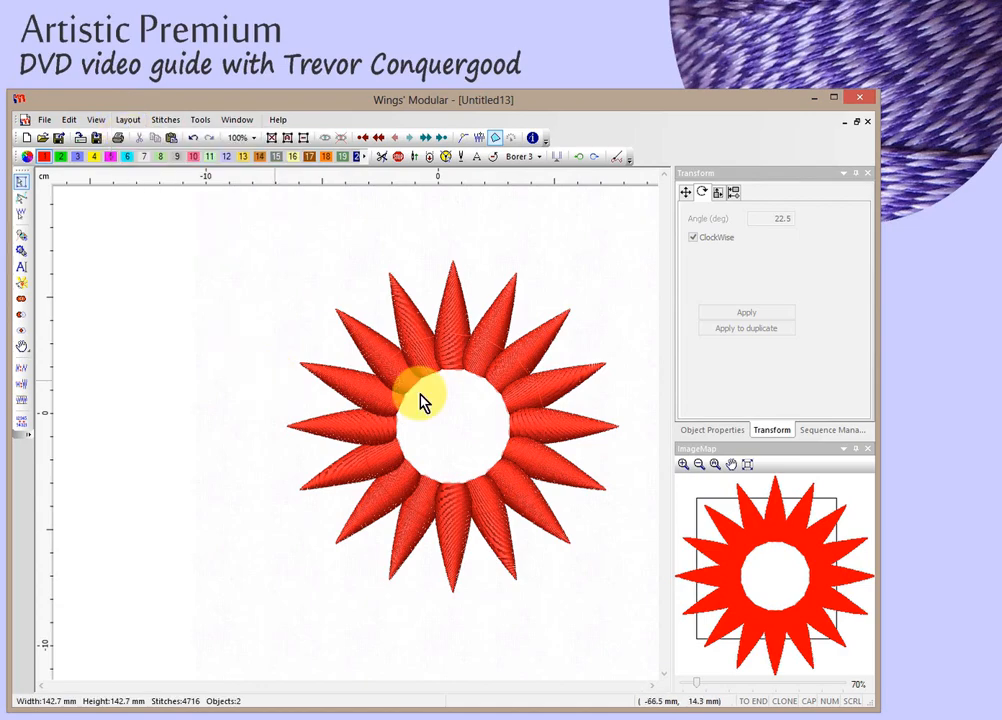